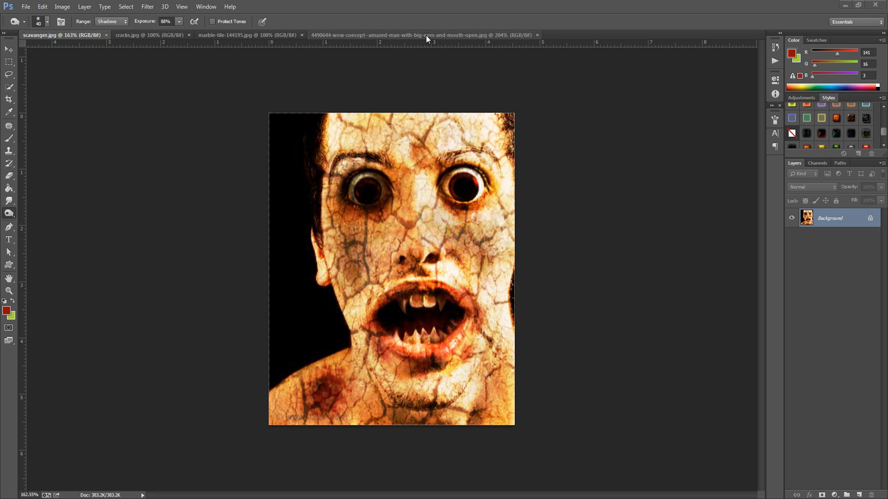
- In the amazed-man photo, trace a closed path around the iris of the image's left eye with the Pen tool
left_click(407, 36)
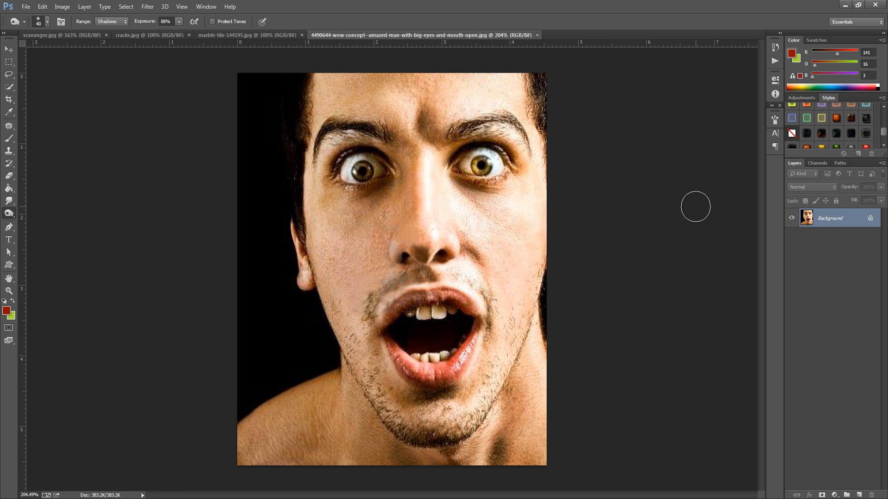
left_click(9, 226)
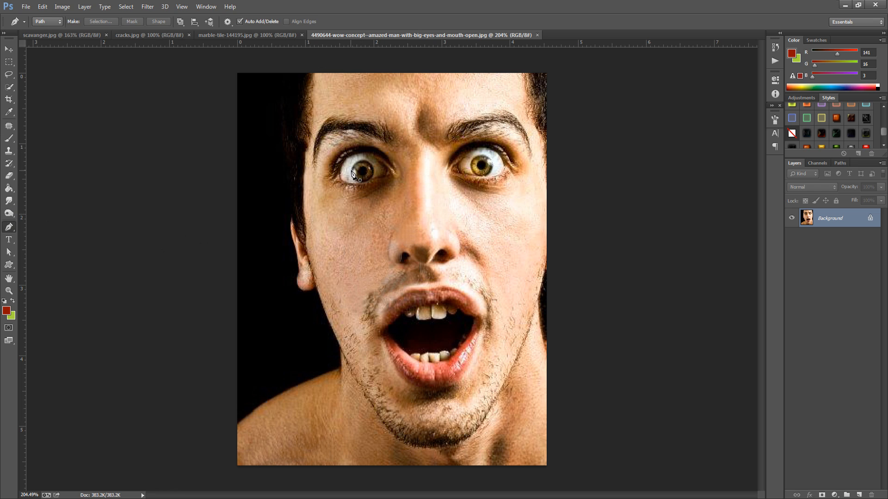
left_click(365, 186)
left_click_drag(354, 176, 357, 181)
left_click_drag(371, 179, 348, 169)
left_click(373, 166, "alt")
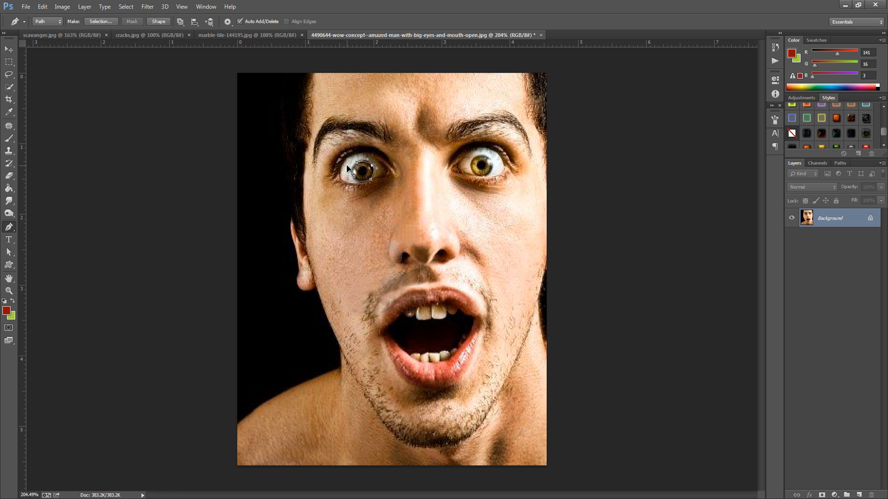
- Trace a second closed Pen path around the iris of the image's right eye
left_click(475, 159)
left_click_drag(470, 169, 475, 177)
left_click_drag(483, 176, 490, 173)
left_click(483, 176, "alt")
left_click_drag(492, 164, 464, 167)
- Convert both iris paths into a new anti-aliased selection with a 2-pixel feather radius
key("Escape")
right_click(479, 165)
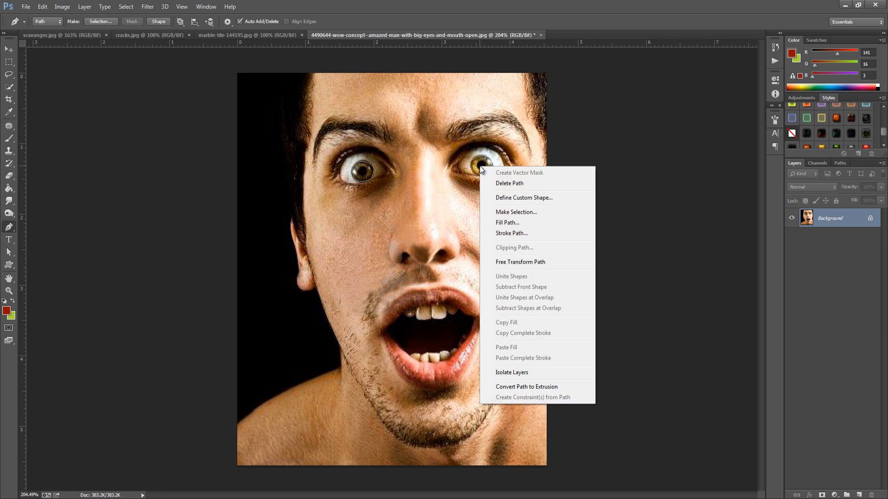
left_click(526, 213)
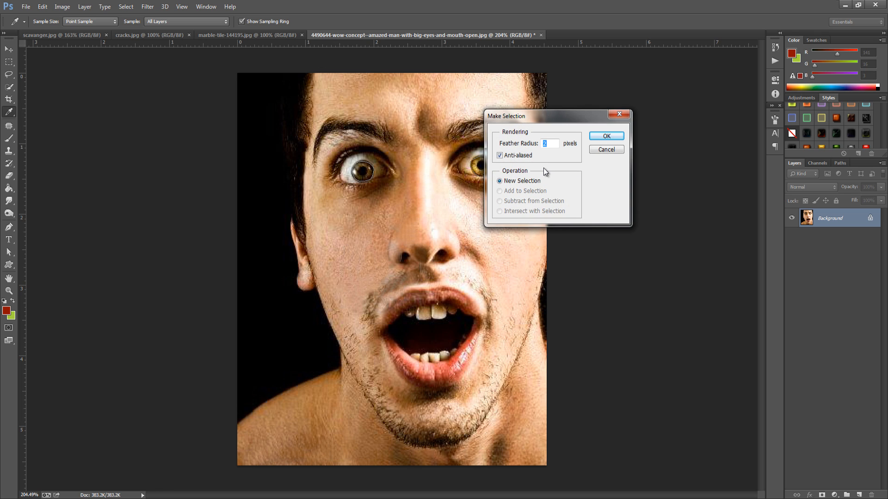
left_click(608, 136)
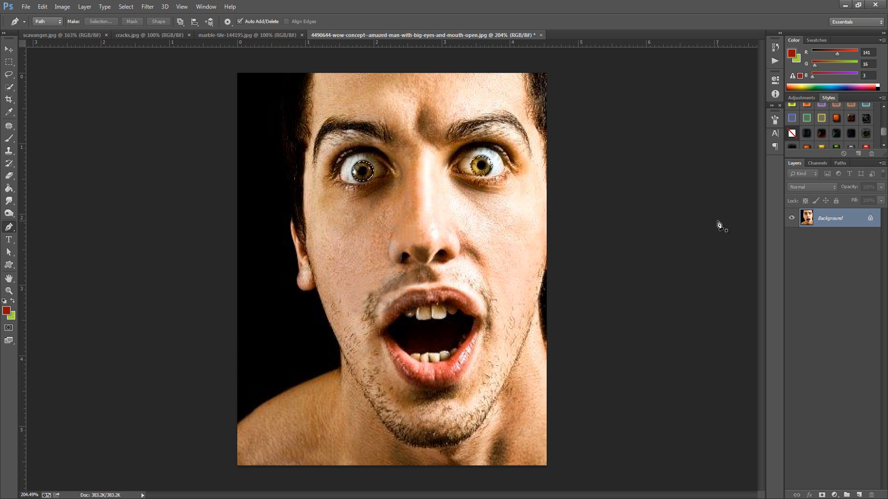
- Colorize the selected irises red using Hue/Saturation with hue 360 and saturation 82, and deselect them
key("ctrl+u")
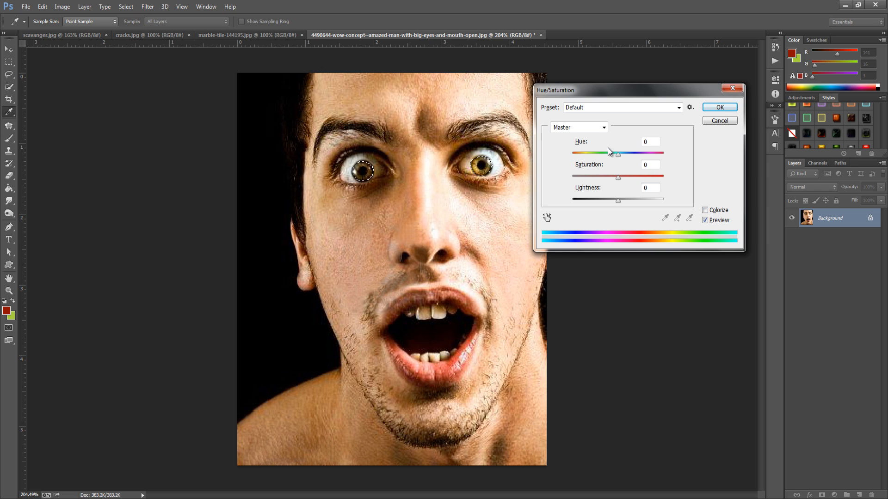
left_click(706, 211)
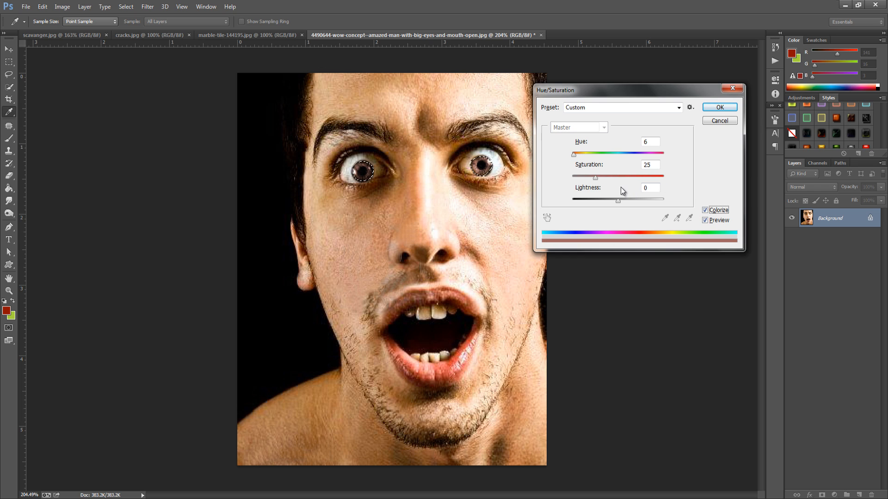
left_click_drag(595, 178, 643, 177)
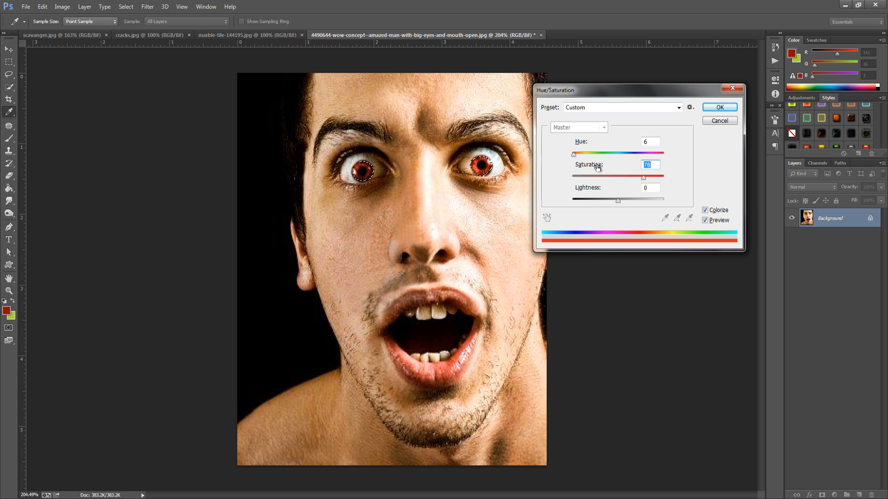
left_click_drag(573, 154, 647, 179)
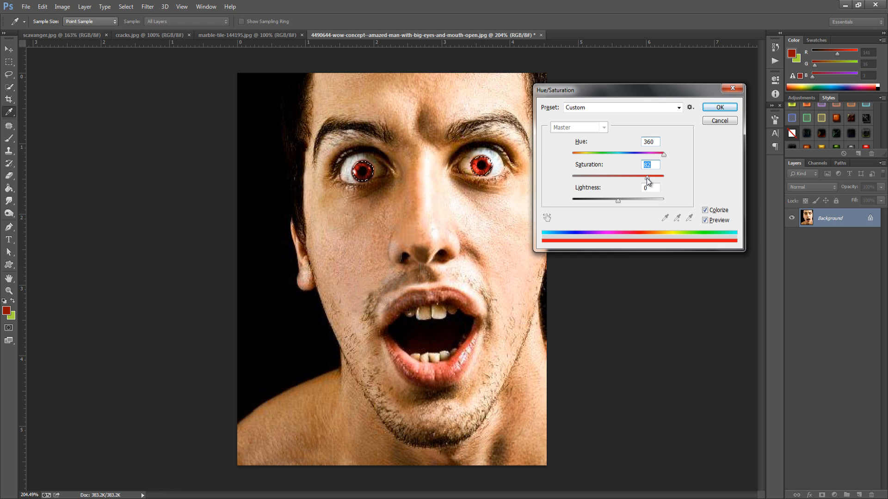
left_click(717, 108)
key("p")
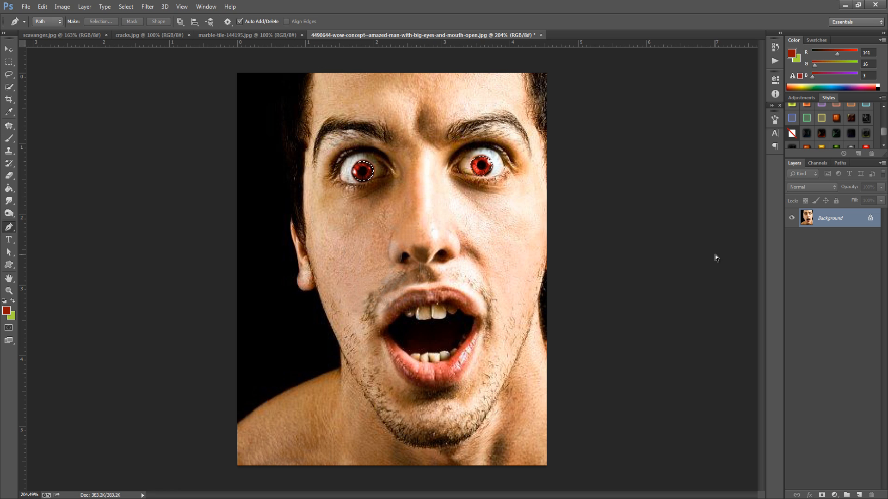
key("ctrl+d")
- Open the Liquify filter and enlarge the image's right eye using the Bloat tool with brush size 80
left_click(149, 7)
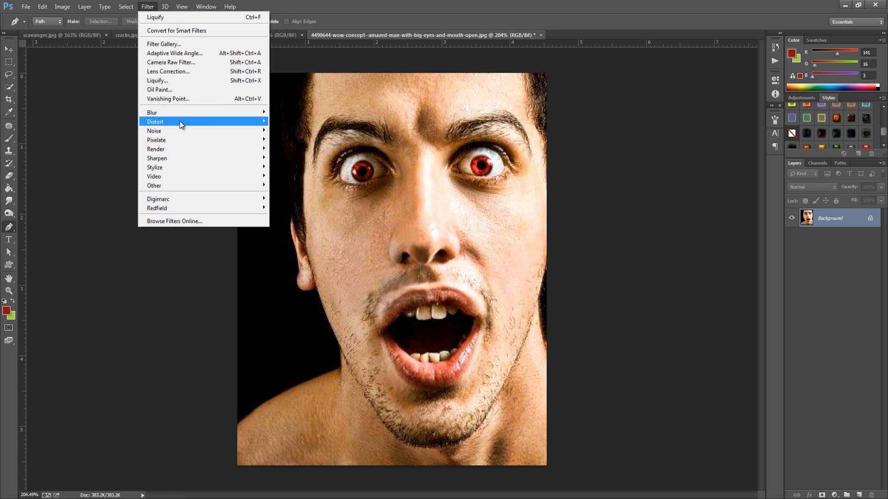
left_click(178, 79)
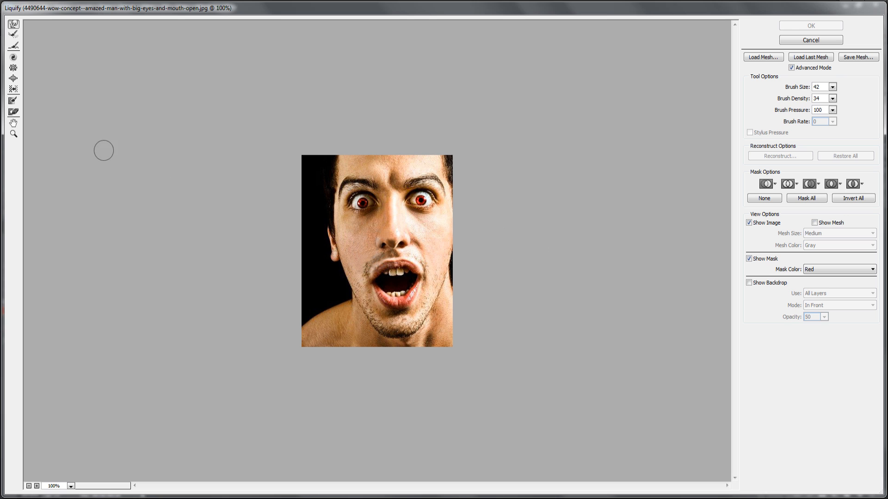
left_click(14, 134)
left_click(371, 267)
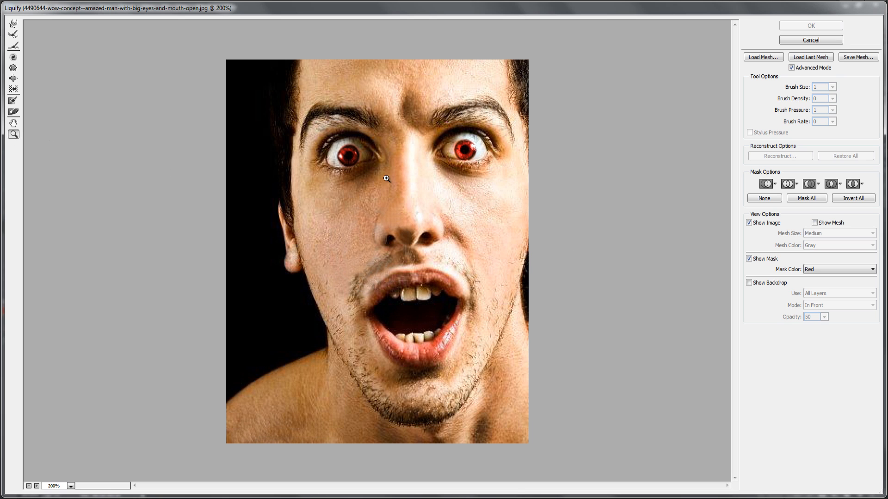
left_click(14, 79)
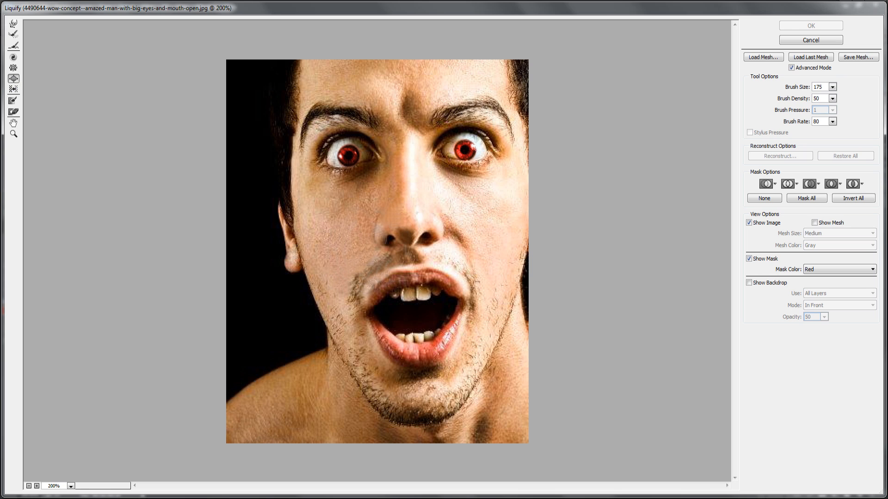
key("bracketleft")
key("bracketleft")
key("bracketleft")
key("bracketleft")
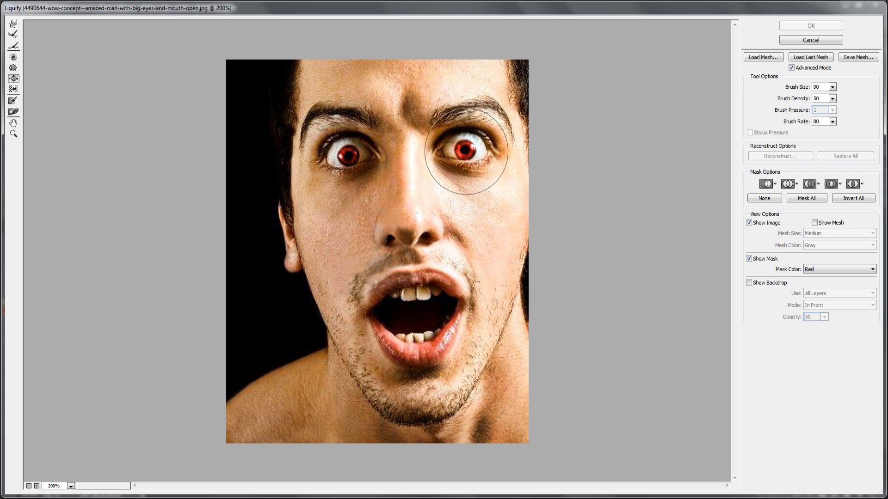
key("bracketleft")
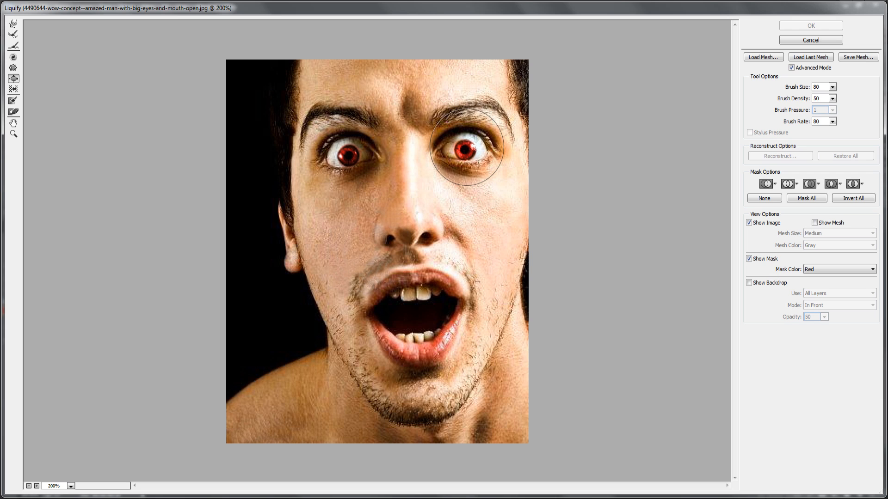
left_click_drag(467, 147, 464, 154)
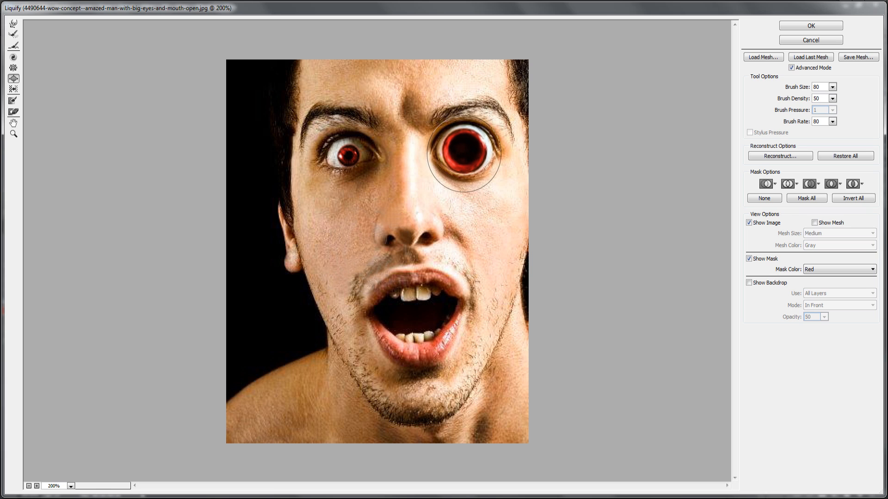
mouse_move(347, 159)
left_mouse_down()
mouse_move(365, 144)
mouse_move(349, 158)
left_mouse_up()
left_click_drag(465, 156, 464, 155)
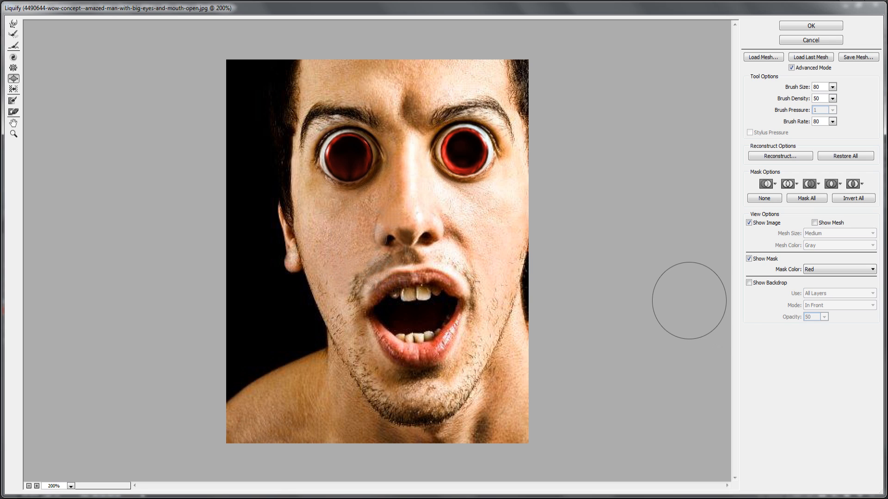
key("ctrl+space")
key("ctrl+alt+z")
key("ctrl+alt+z")
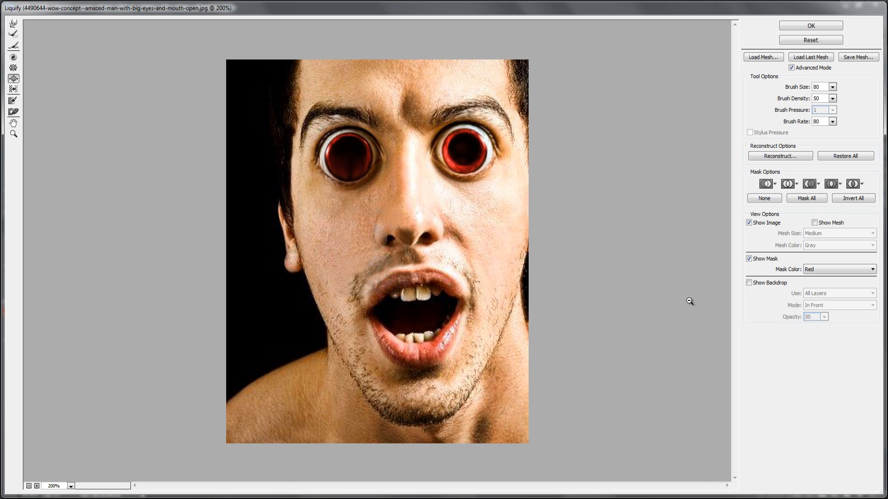
key("ctrl+alt+z")
key("ctrl+alt+z")
key("ctrl+alt+z")
key("ctrl+alt+z")
key("ctrl+alt+z")
key("ctrl+alt+z")
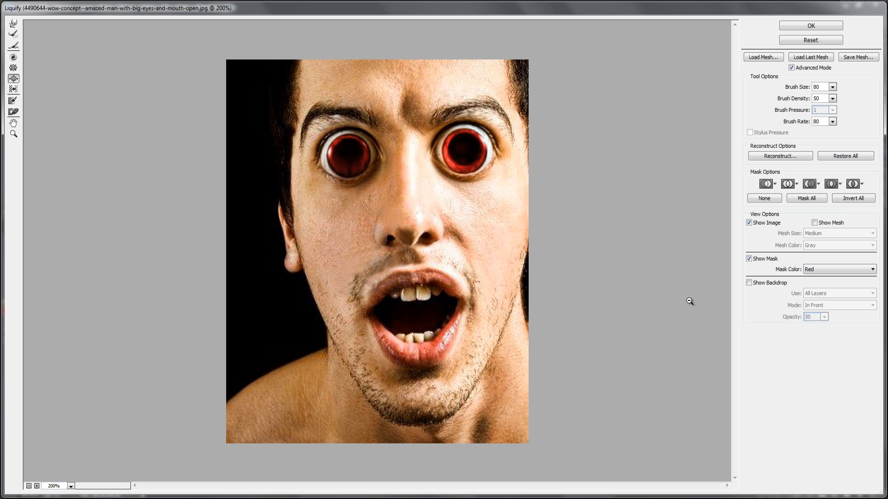
key("ctrl+alt+z")
key("ctrl+alt+z")
key("ctrl+alt+z")
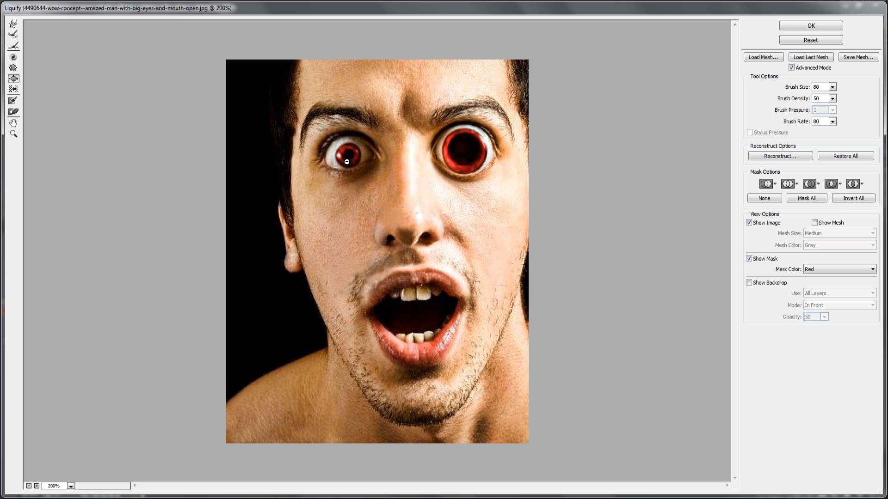
- Enlarge the image's left eye with the Bloat tool to match the other eye, and touch up the right eye
left_click_drag(350, 154, 350, 155)
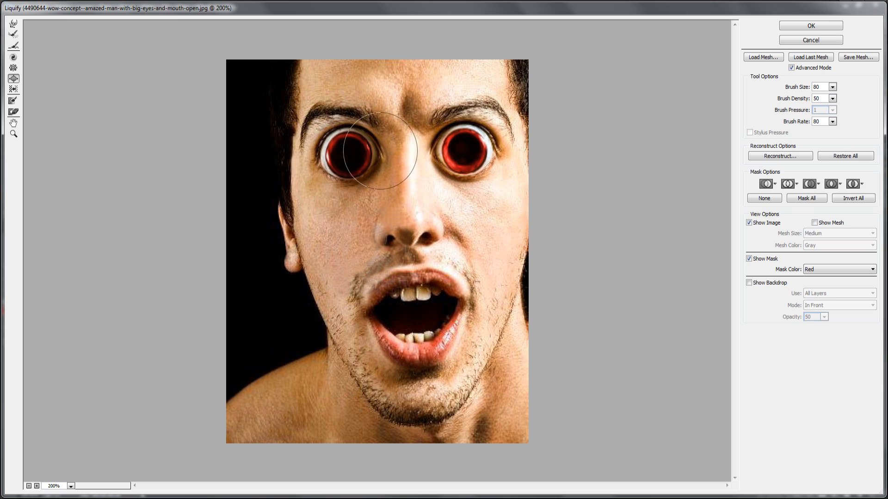
left_click(468, 153)
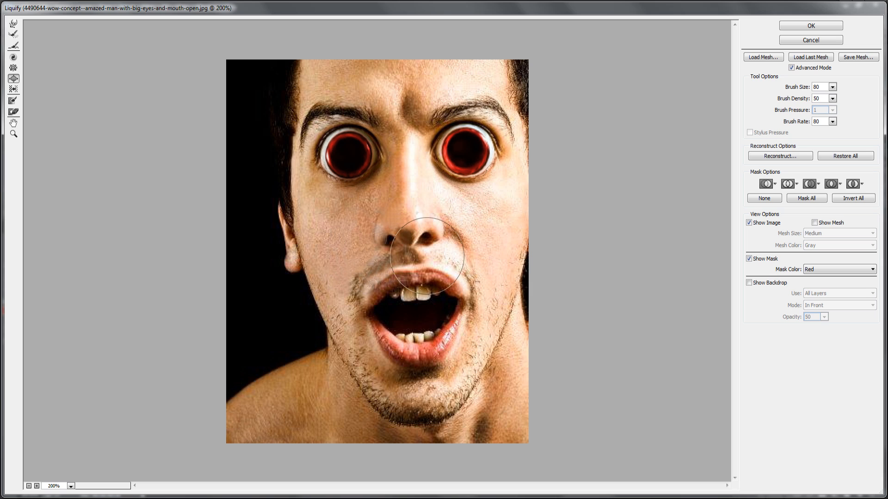
- Stretch the mouth wider open by pushing the upper and lower lips outward using the Forward Warp tool at brush size 100
left_click(11, 25)
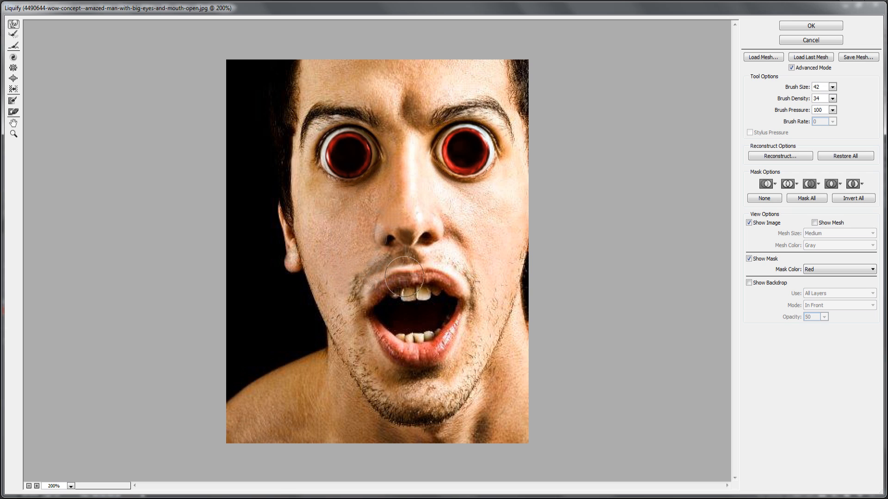
key("bracketright")
key("bracketright")
key("bracketright")
key("bracketright")
key("bracketright")
key("bracketright")
key("bracketright")
key("bracketright")
key("bracketright")
key("bracketright")
key("bracketright")
key("bracketright")
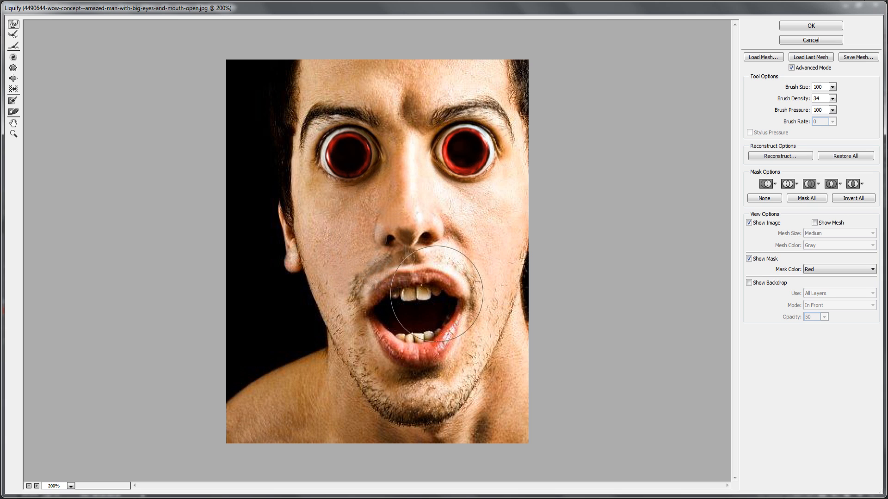
mouse_move(435, 293)
left_mouse_down()
mouse_move(444, 282)
mouse_move(416, 279)
mouse_move(385, 286)
mouse_move(366, 305)
left_mouse_up()
mouse_move(376, 338)
left_mouse_down()
mouse_move(397, 353)
mouse_move(393, 362)
mouse_move(445, 340)
mouse_move(451, 347)
mouse_move(460, 329)
left_mouse_up()
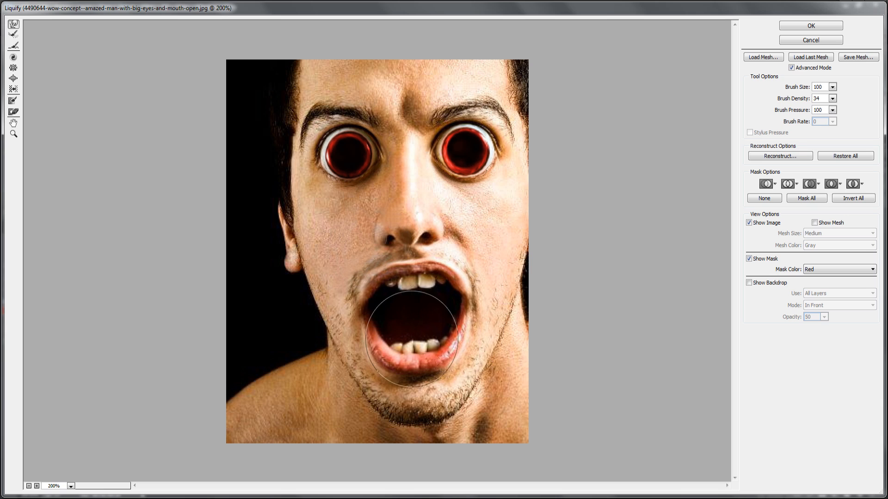
left_click_drag(393, 340, 383, 339)
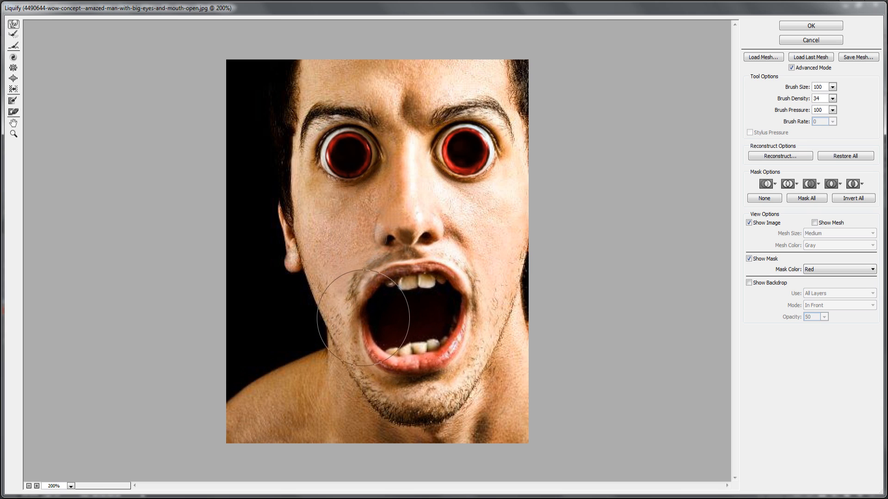
- Refine the lip edges and corners into an evenly rounded open mouth, and apply the Liquify filter
mouse_move(365, 304)
left_mouse_down()
mouse_move(368, 281)
mouse_move(439, 273)
mouse_move(455, 281)
left_mouse_up()
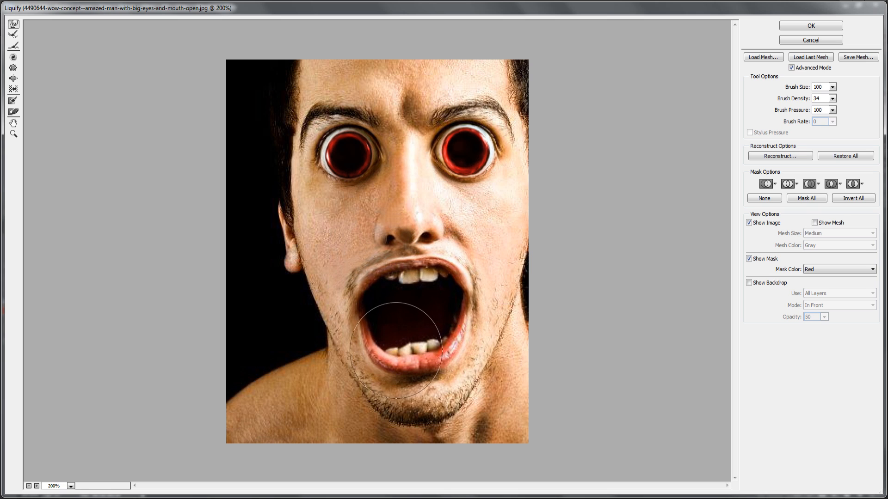
mouse_move(380, 352)
left_mouse_down()
mouse_move(409, 358)
mouse_move(469, 337)
left_mouse_up()
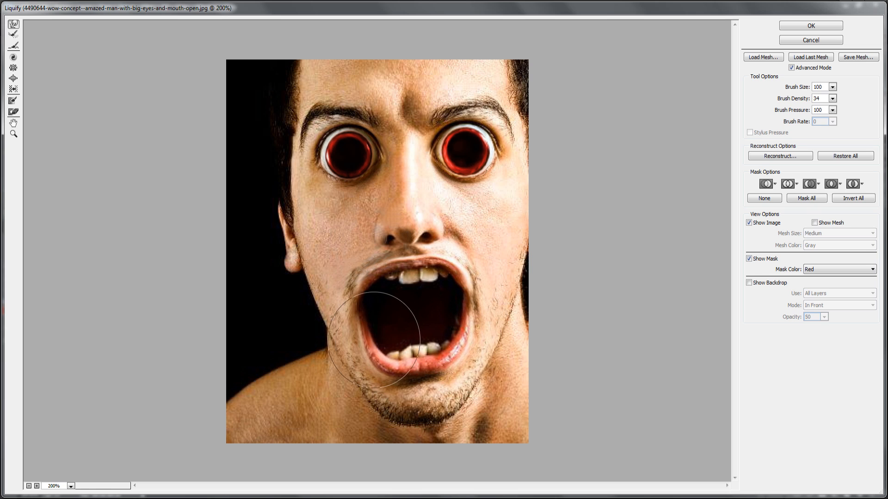
left_click_drag(372, 336, 367, 338)
mouse_move(382, 276)
left_mouse_down()
mouse_move(386, 288)
mouse_move(409, 273)
mouse_move(422, 292)
mouse_move(452, 281)
left_mouse_up()
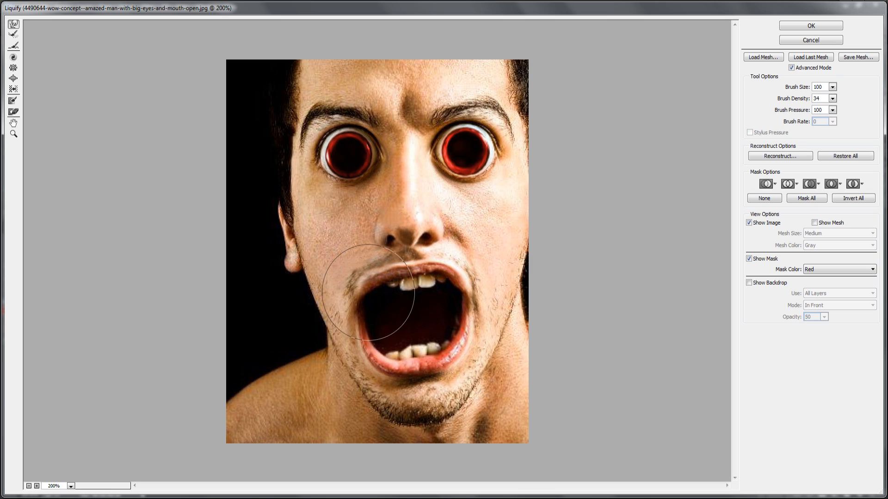
left_click_drag(368, 291, 373, 292)
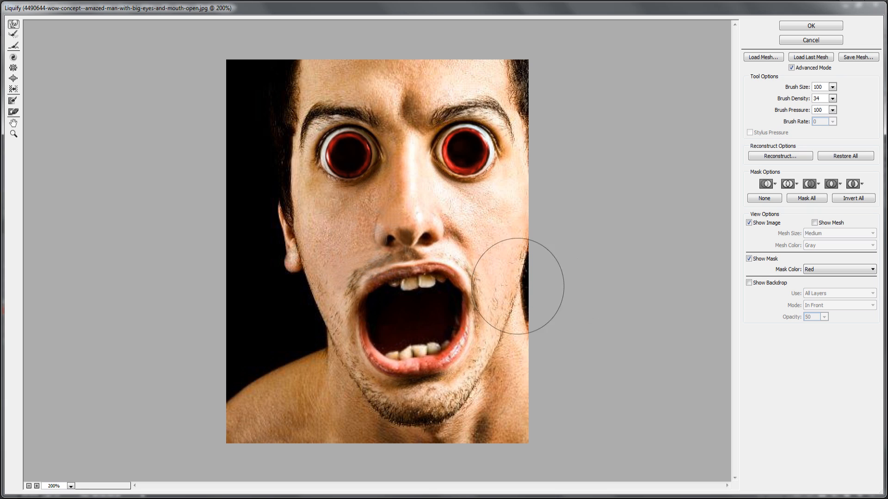
left_click_drag(372, 336, 369, 338)
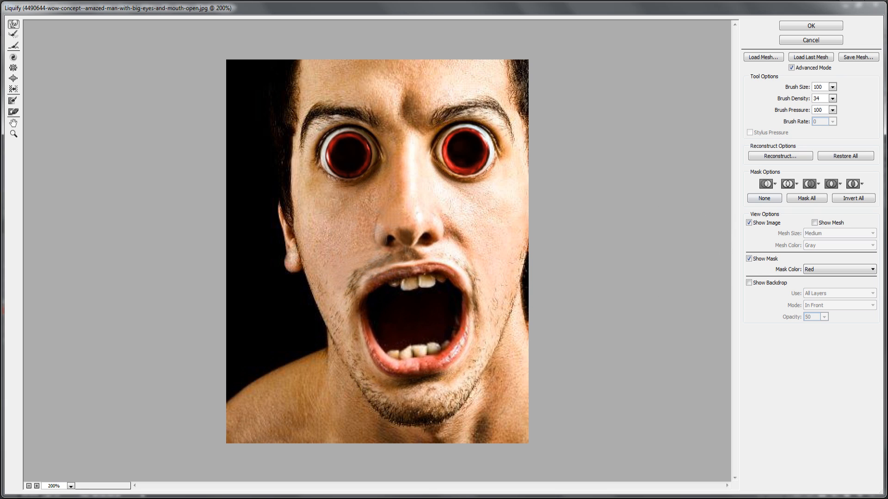
left_click(830, 25)
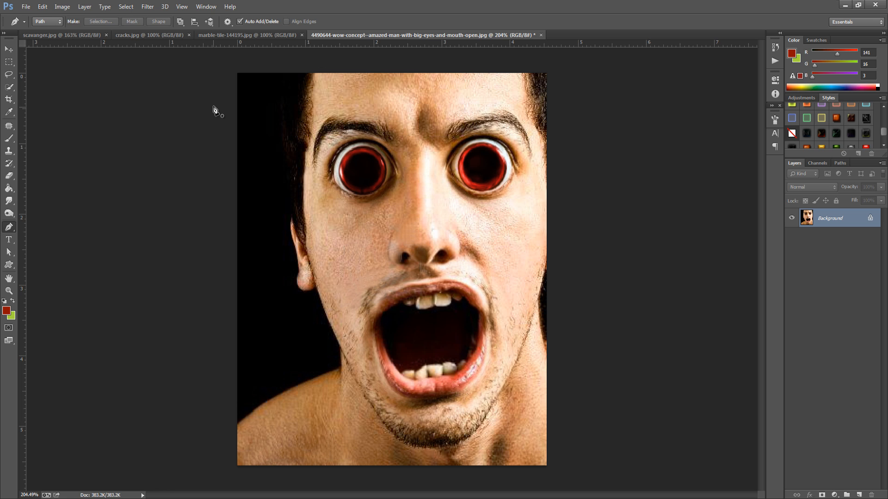
- Copy the marble tile texture from marble-tile-144195.jpg into the portrait document as a new layer over the face
left_click(227, 35)
key("v")
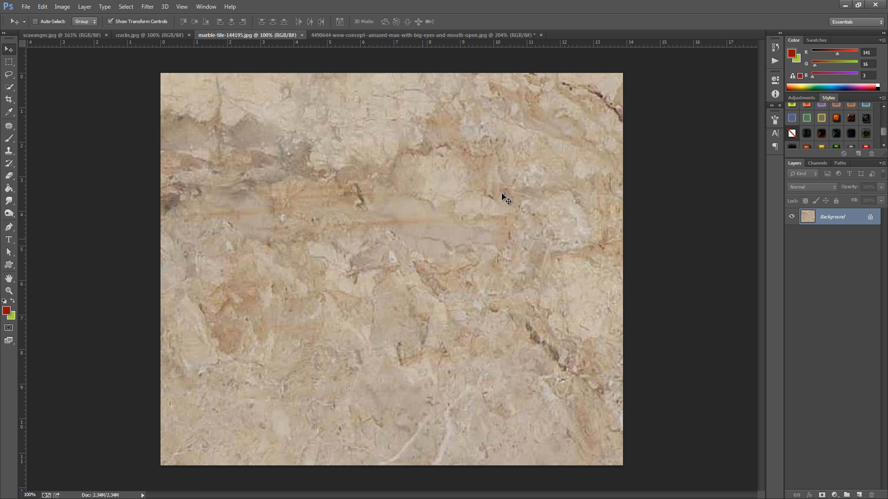
left_click_drag(140, 24, 398, 285)
left_click_drag(287, 48, 345, 393)
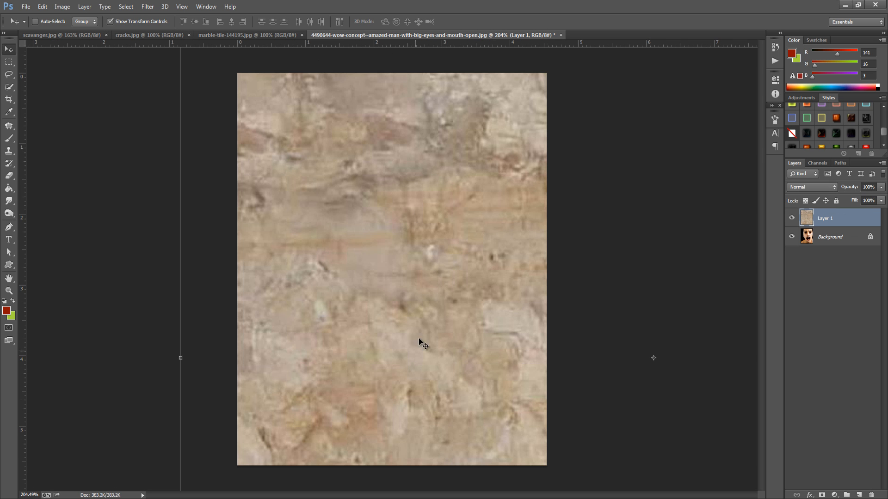
- Scale the marble texture to cover exactly the portrait canvas, about 32.7% of its width and 48.9% of its height
scroll(484, 241, "down", 6)
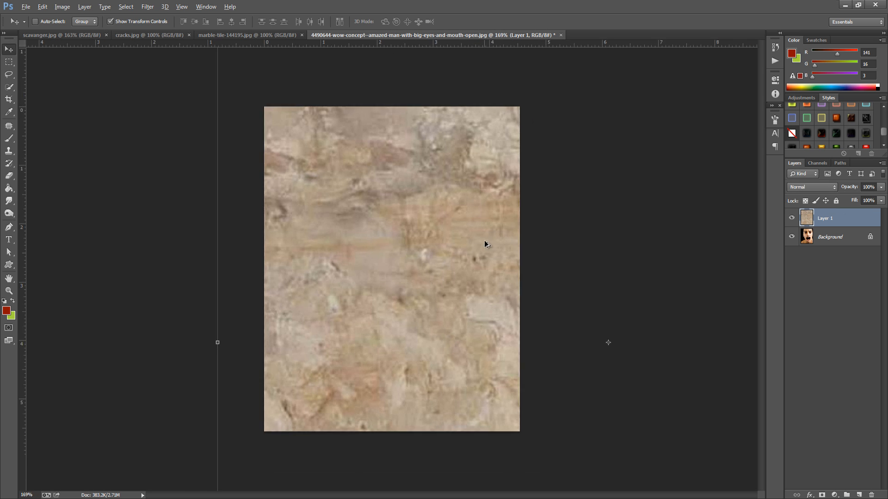
left_click(278, 104)
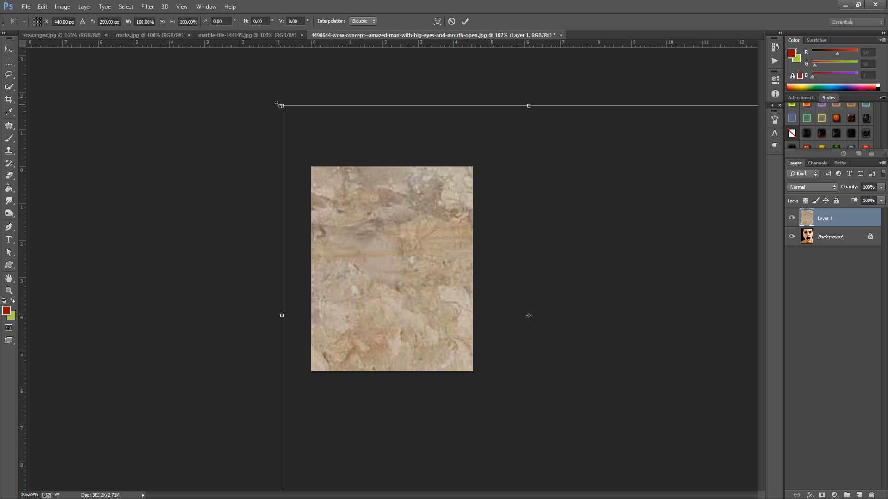
left_click_drag(276, 103, 311, 167)
scroll(605, 314, "down", 5)
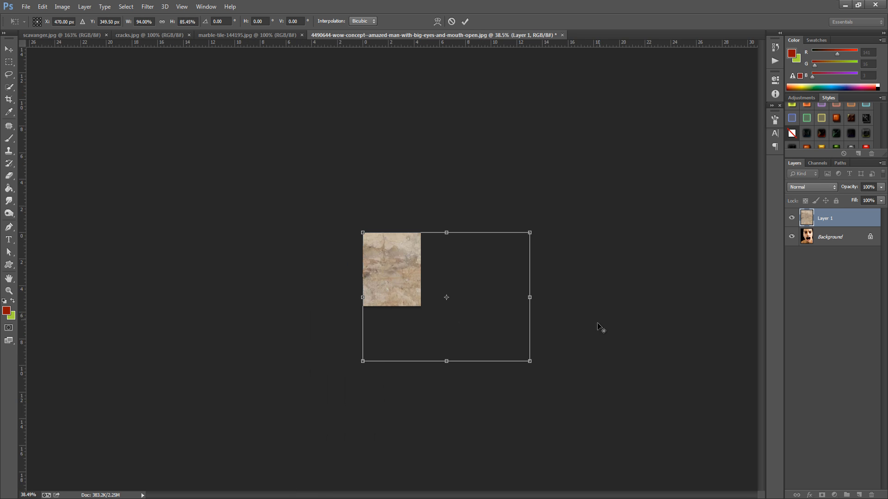
left_click_drag(529, 361, 420, 307)
key("ctrl+0")
key("ctrl+plus")
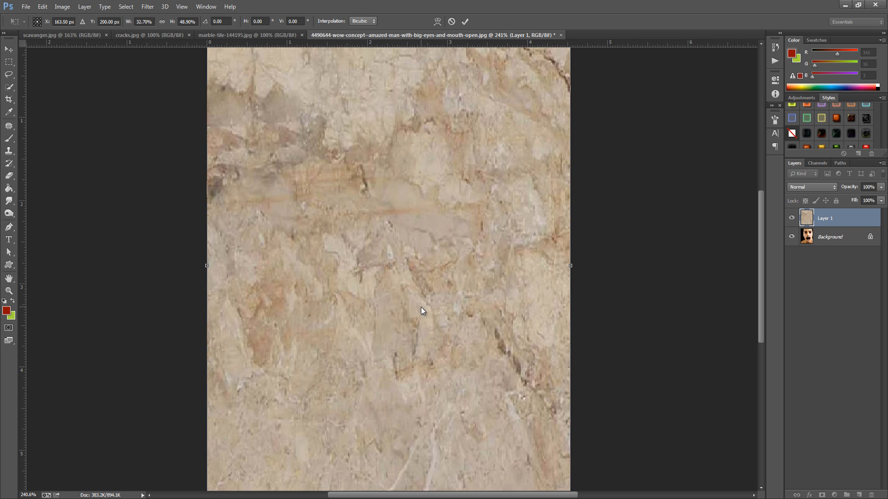
scroll(412, 278, "down", 4)
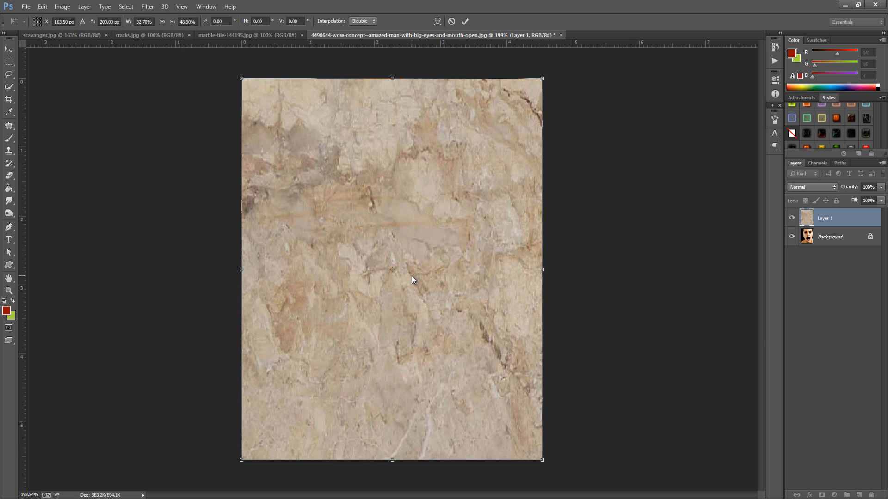
- Set the marble layer's blend mode to Overlay and apply its transform
left_click(811, 188)
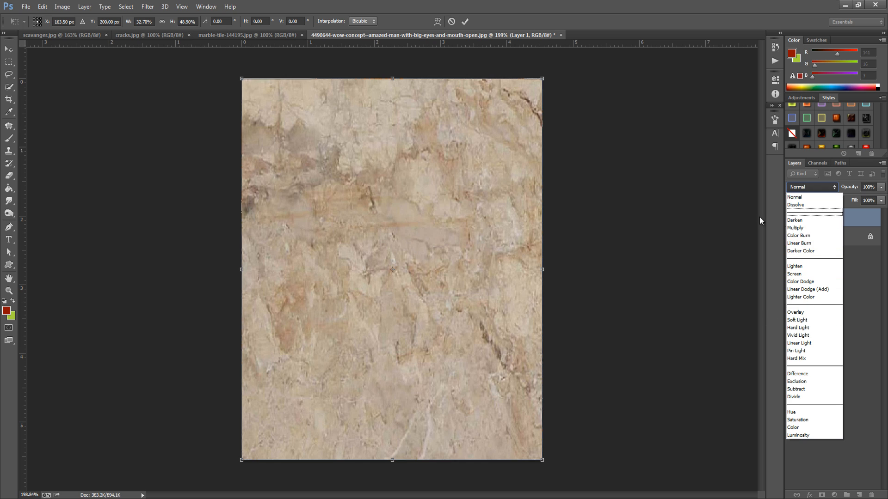
left_click(795, 313)
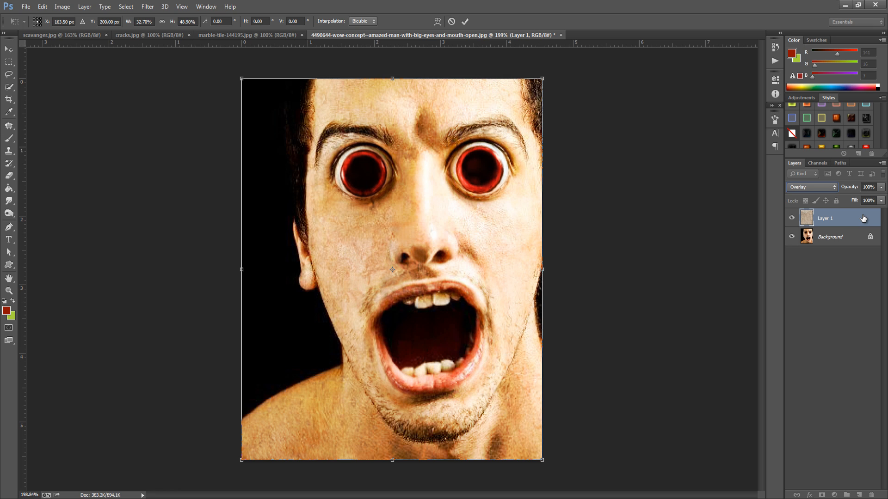
left_click(466, 21)
- Duplicate the marble layer and set the copy's blend mode to Color Burn
key("ctrl+j")
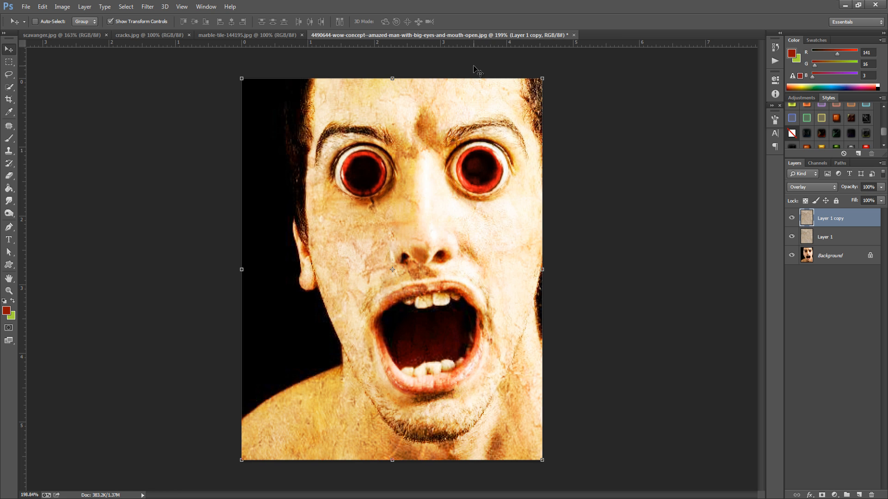
left_click(798, 188)
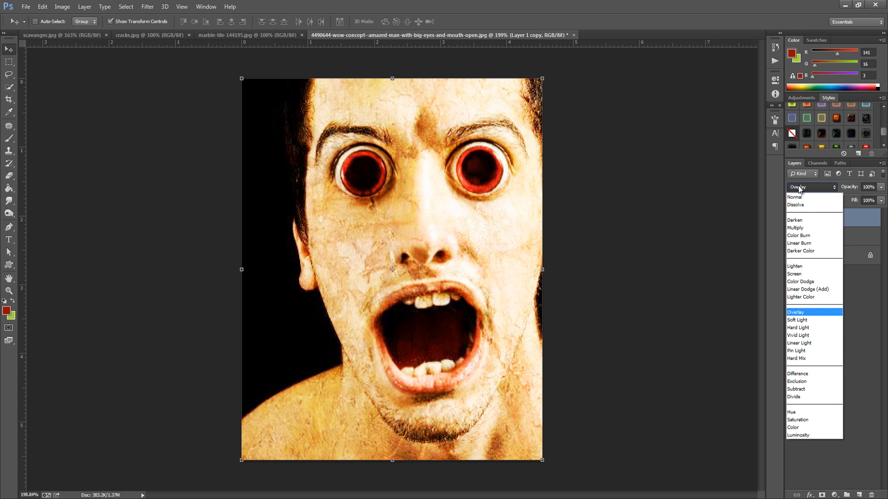
left_click(809, 236)
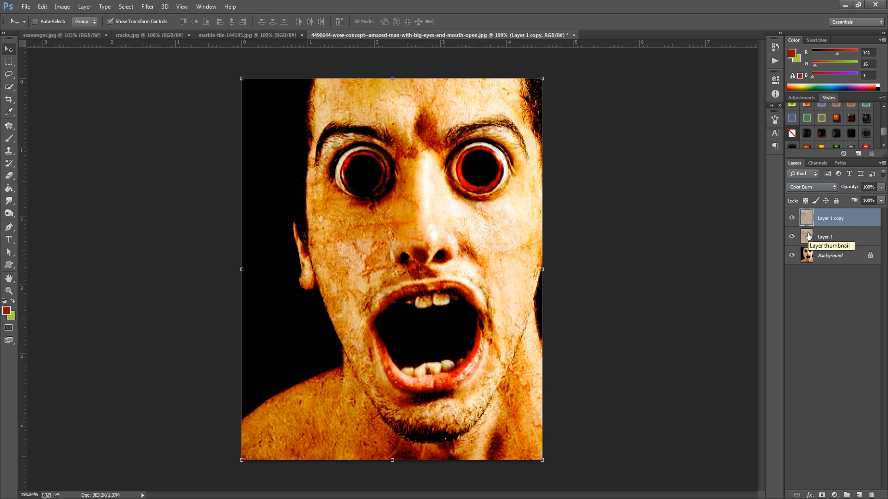
- Copy the texture from cracks.jpg into the portrait as the top layer and scale it to cover the whole canvas
left_click(221, 35)
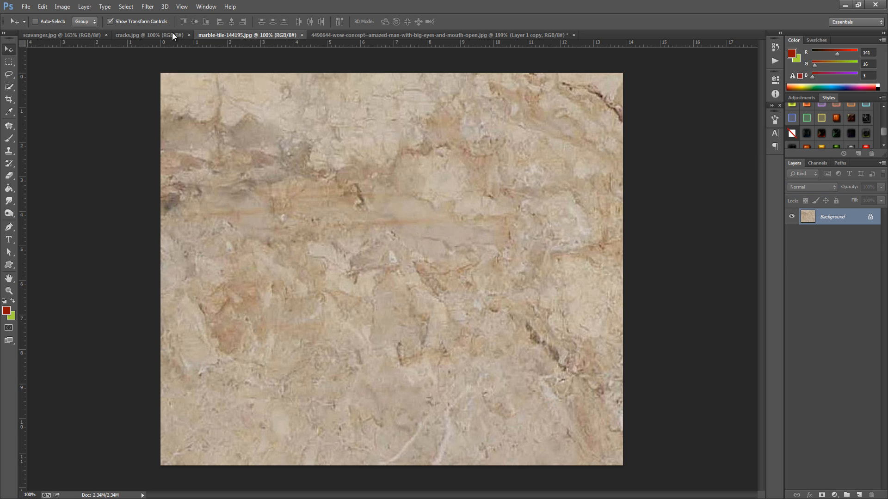
left_click(160, 34)
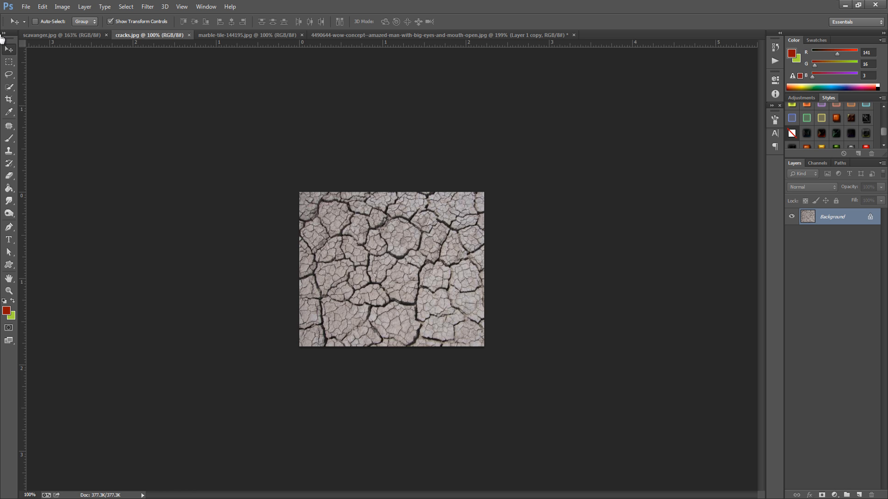
left_click_drag(368, 272, 413, 239)
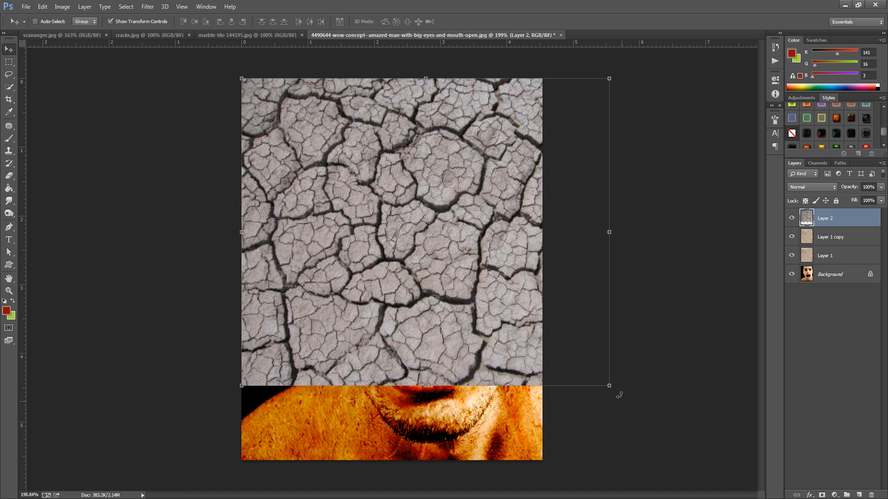
left_click(606, 384)
left_click_drag(606, 383, 542, 460)
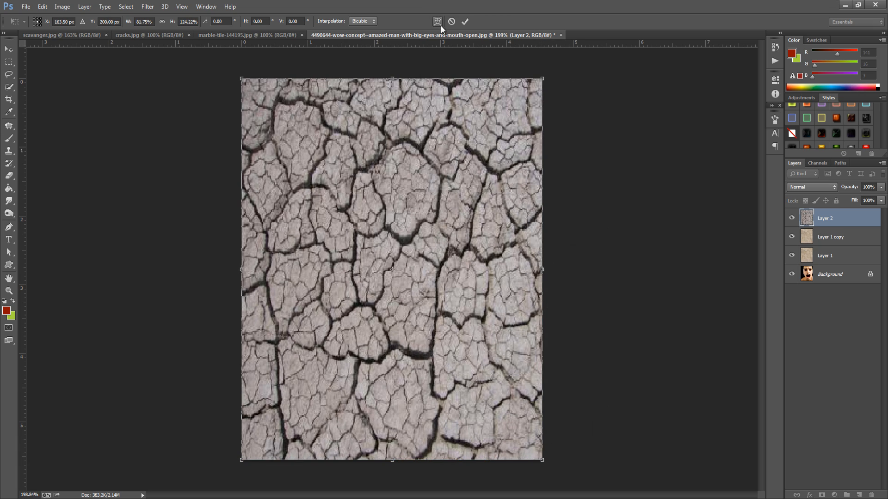
left_click(465, 21)
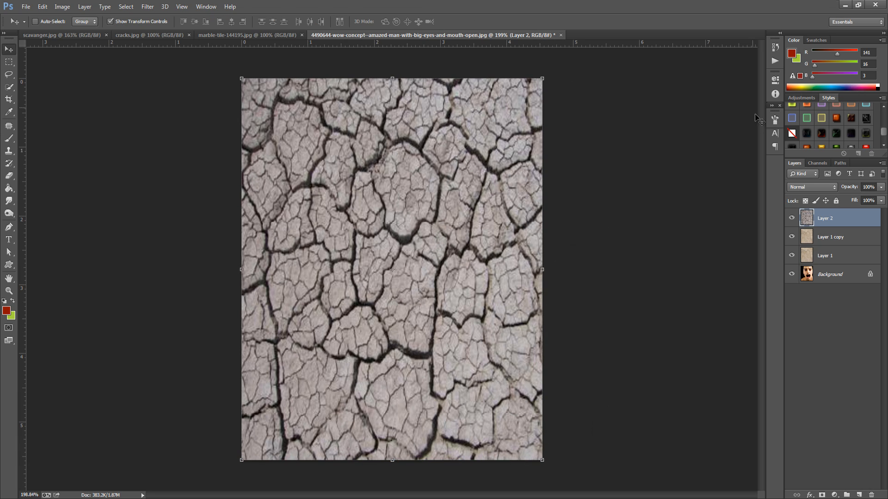
- Try the Overlay blend mode on the cracks layer and return it to Normal
left_click(804, 187)
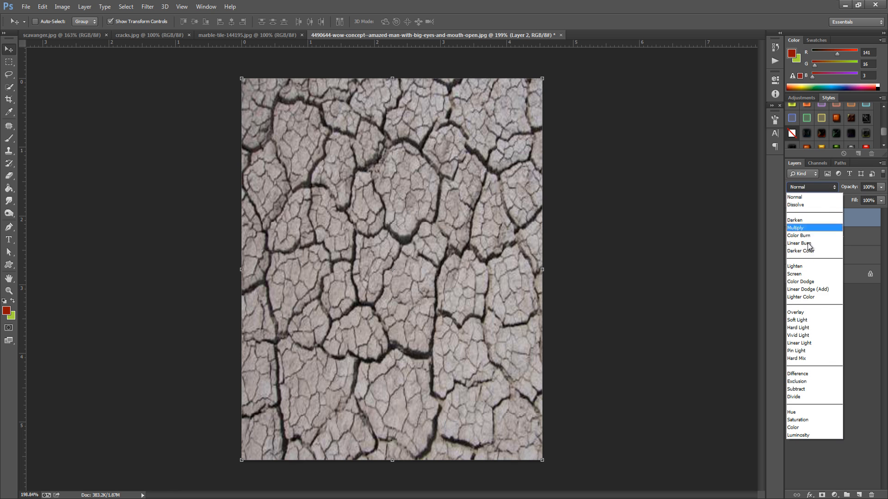
left_click(816, 315)
left_click(813, 188)
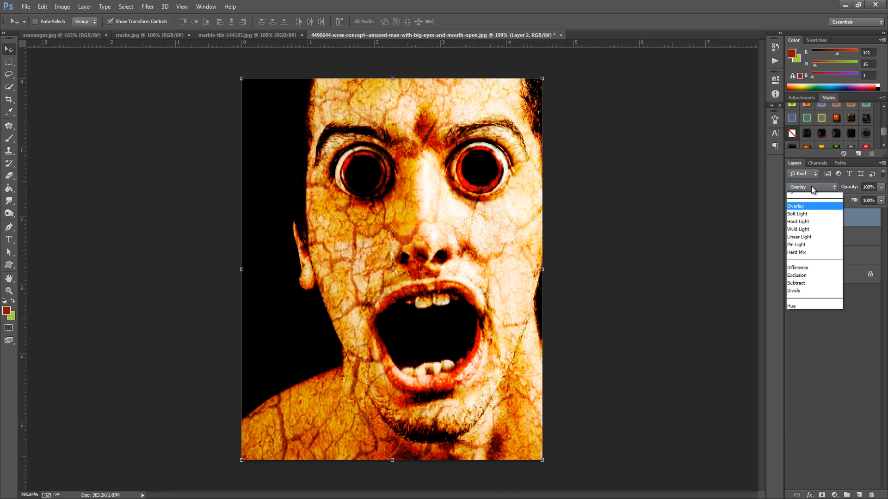
left_click(805, 199)
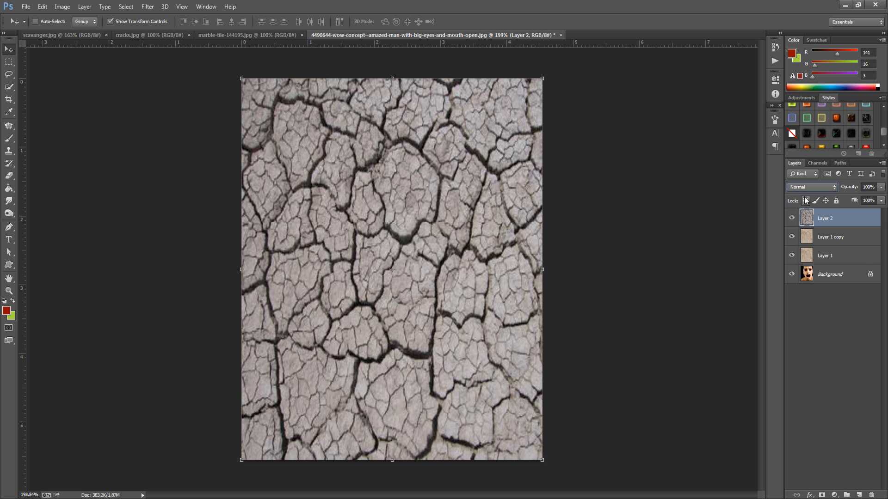
- Compare successive blend modes on the cracks layer, including Color Burn, Linear Burn and Darker Color, up to Linear Dodge (Add)
key("Down")
key("Down")
key("Down")
key("Down")
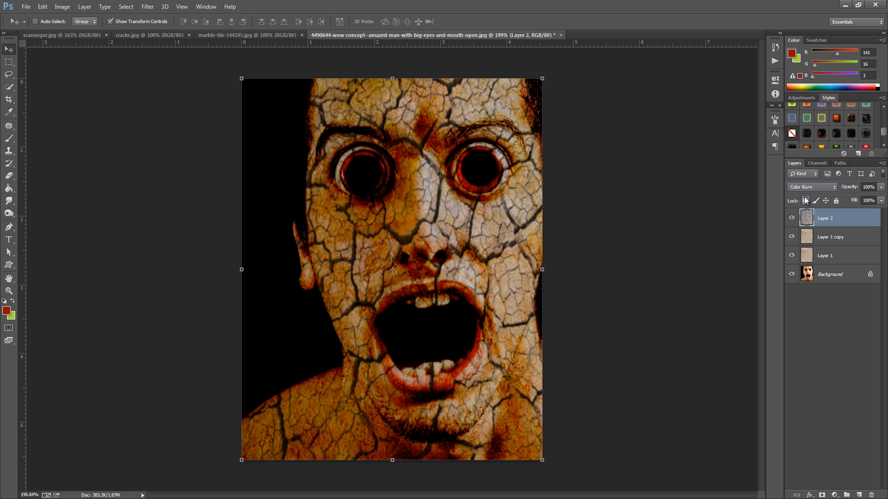
key("Down")
key("Down")
key("Up")
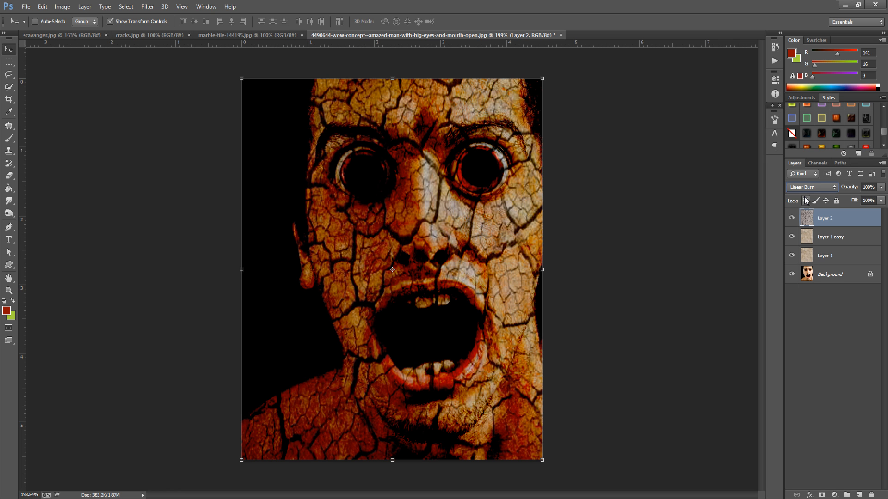
key("Down")
key("Down")
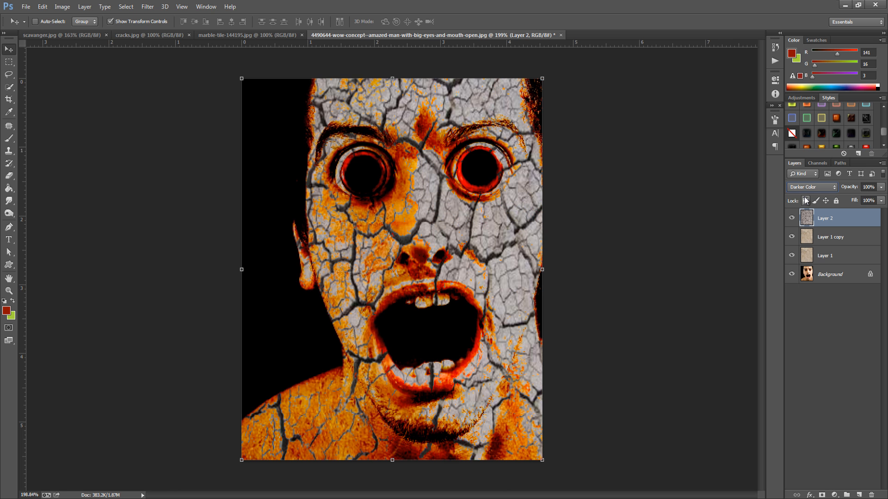
key("Down")
key("Down")
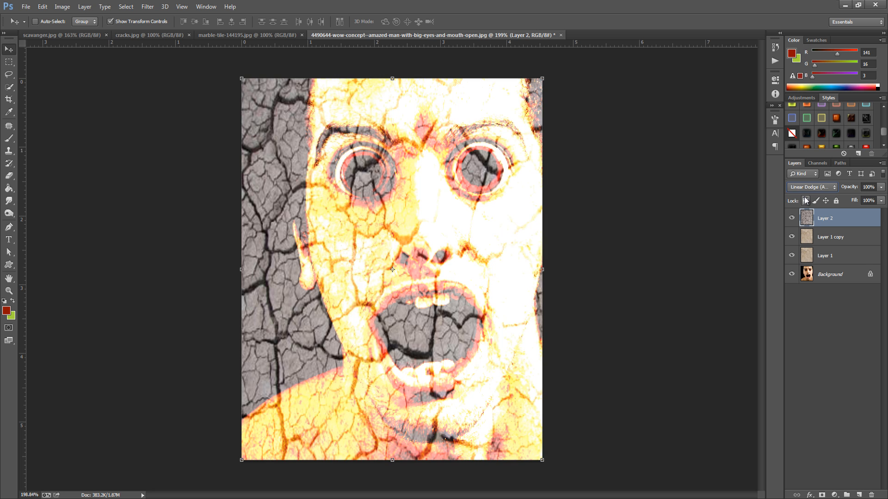
- Try the Vivid Light and Darken blend modes on the cracks layer
left_click(813, 187)
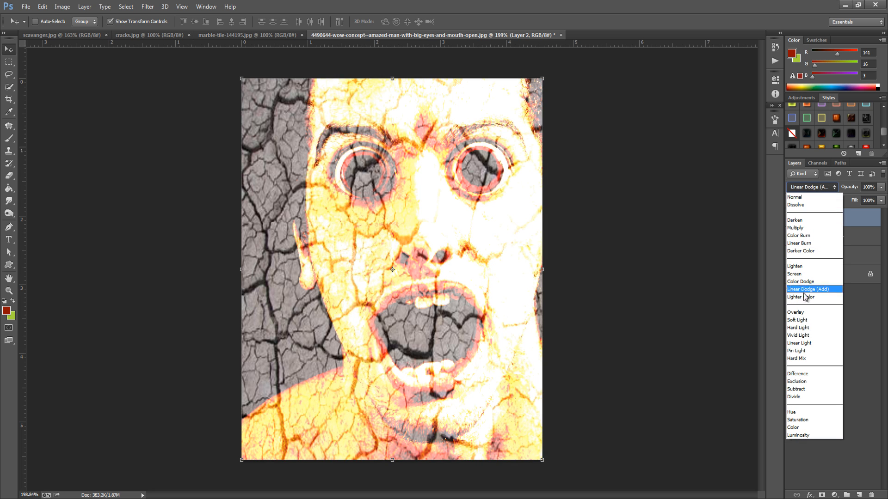
left_click(805, 336)
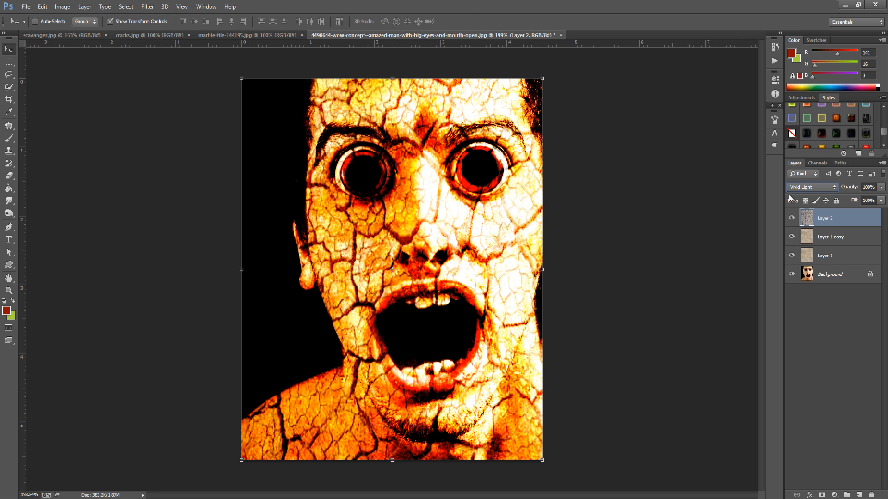
left_click(828, 187)
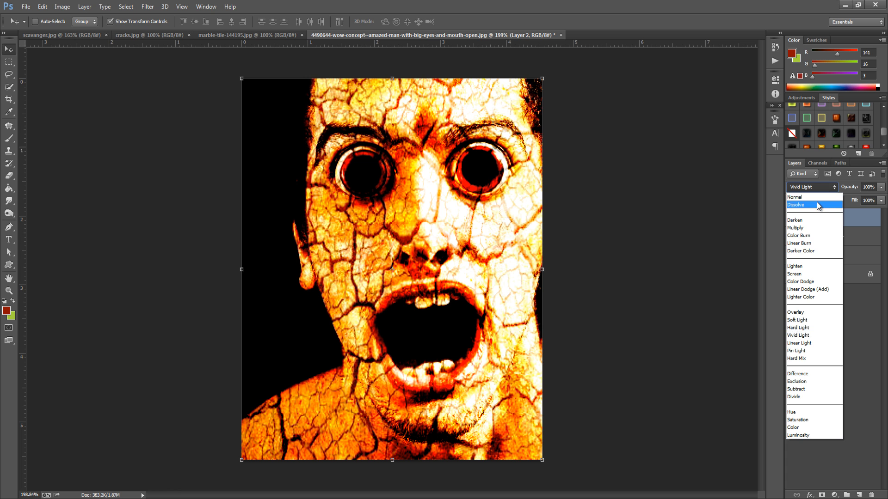
left_click(809, 221)
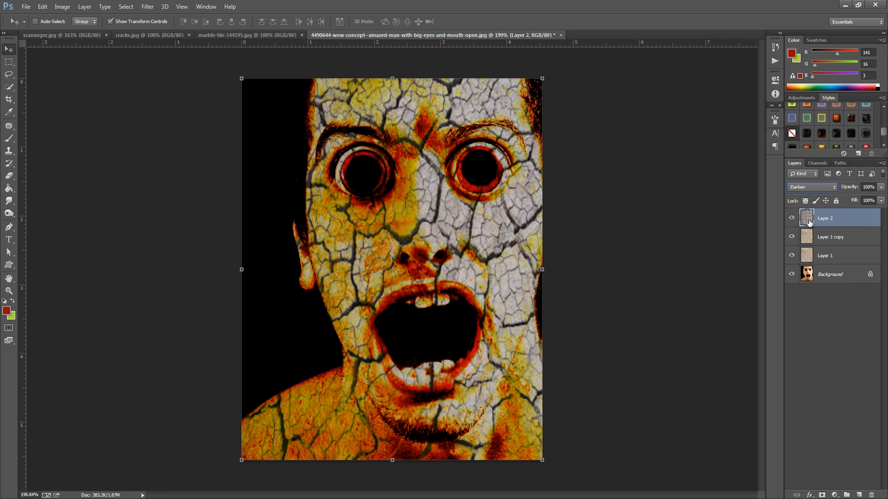
- Compare the blend modes on the cracks layer in sequence, including Linear Burn, Color Dodge, Vivid Light, Exclusion and Color, up to Luminosity
key("shift+plus")
key("shift+plus")
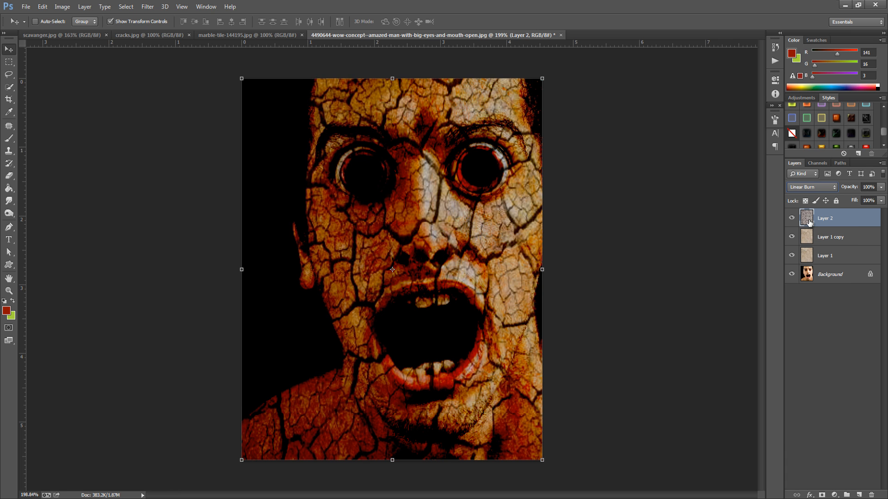
key("shift+plus")
key("shift+plus")
key("shift+plus")
key("shift+plus")
key("shift+plus")
key("shift+plus")
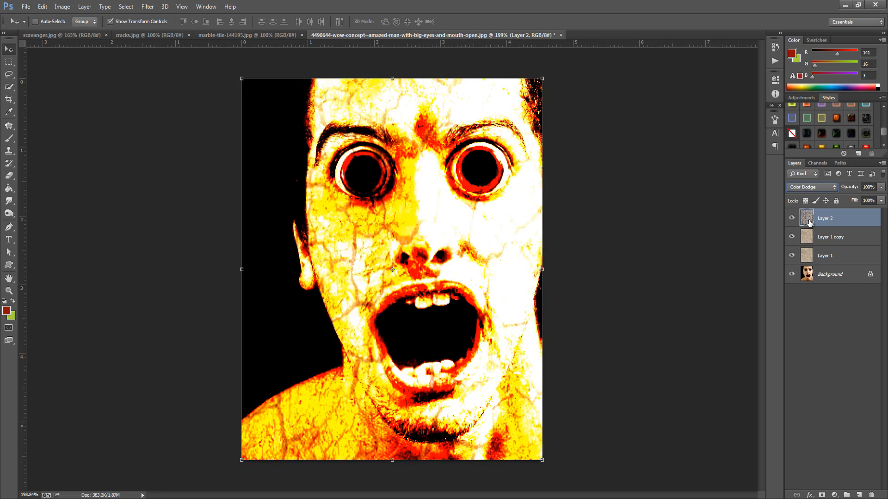
key("shift+plus")
key("shift+plus")
key("shift+plus")
key("shift+plus")
key("shift+plus")
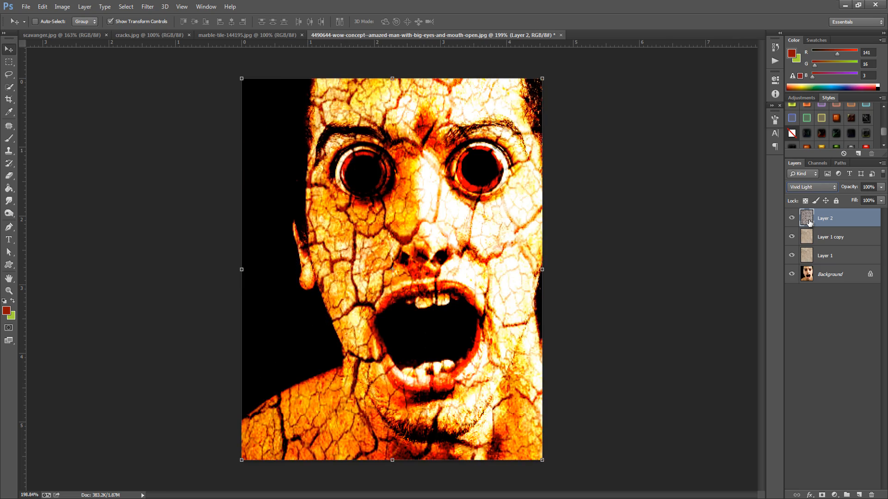
key("shift+plus")
key("shift+plus")
key("shift+plus")
key("shift+plus")
key("shift+plus")
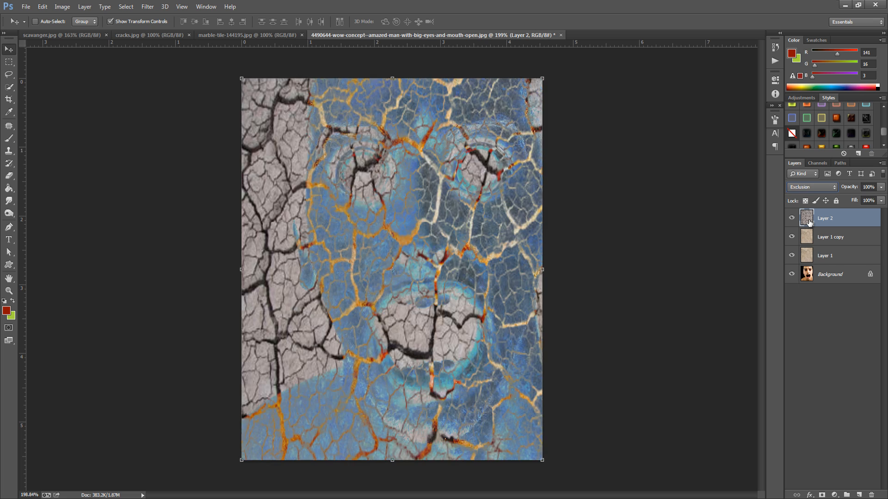
key("shift+plus")
key("shift+plus")
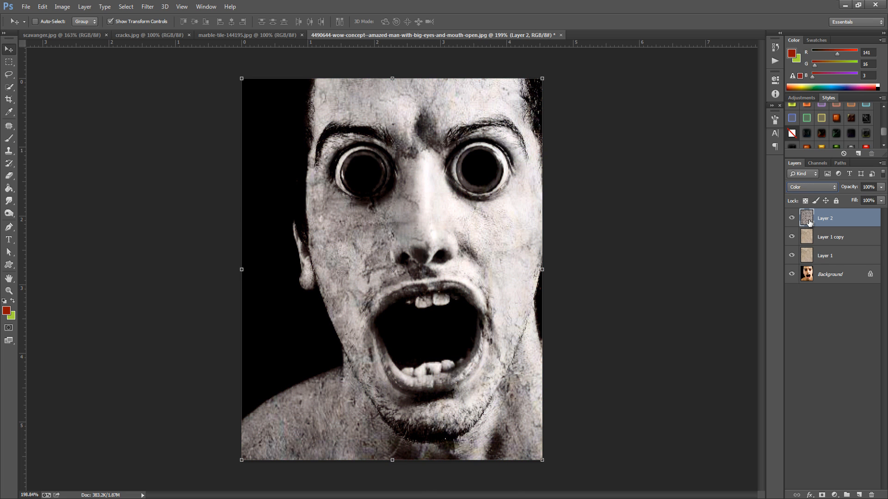
key("shift+plus")
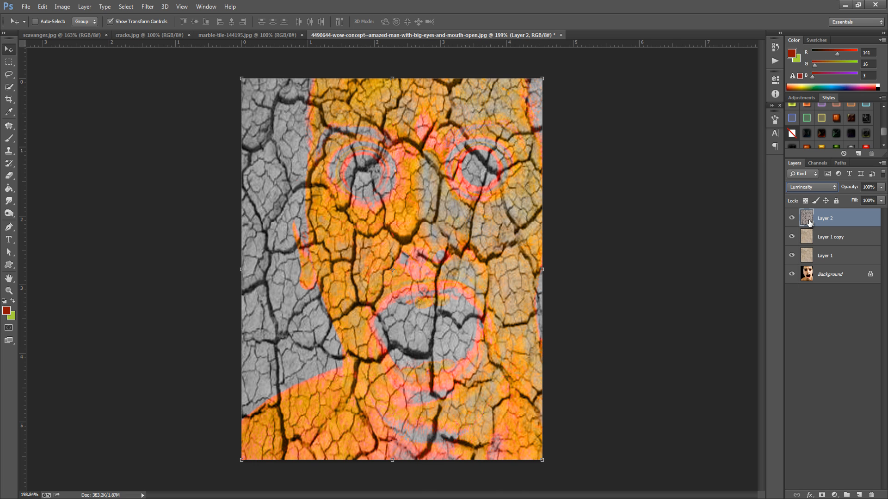
- Try Overlay, Multiply and Color Burn on the cracks layer and settle on the Linear Burn blend mode
left_click(815, 188)
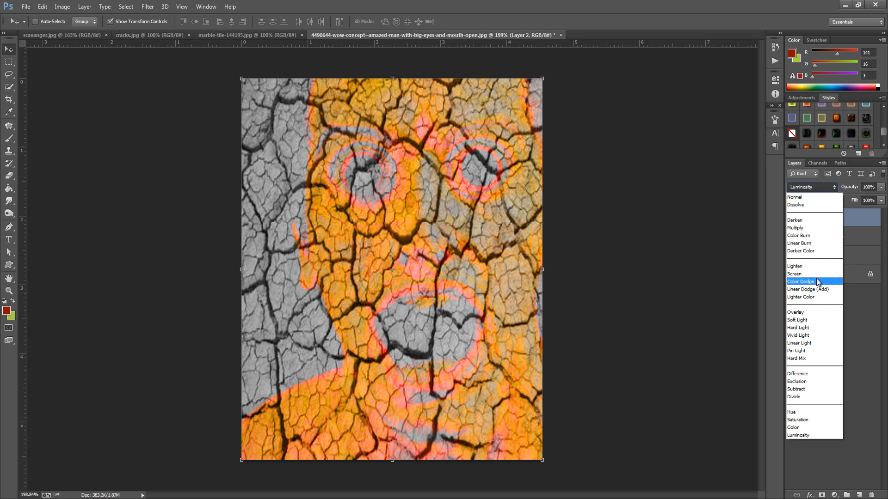
left_click(808, 312)
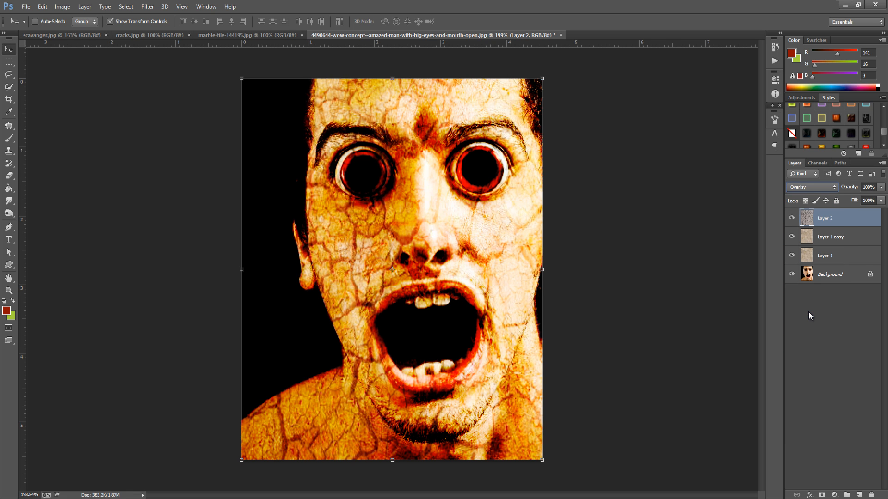
left_click(813, 187)
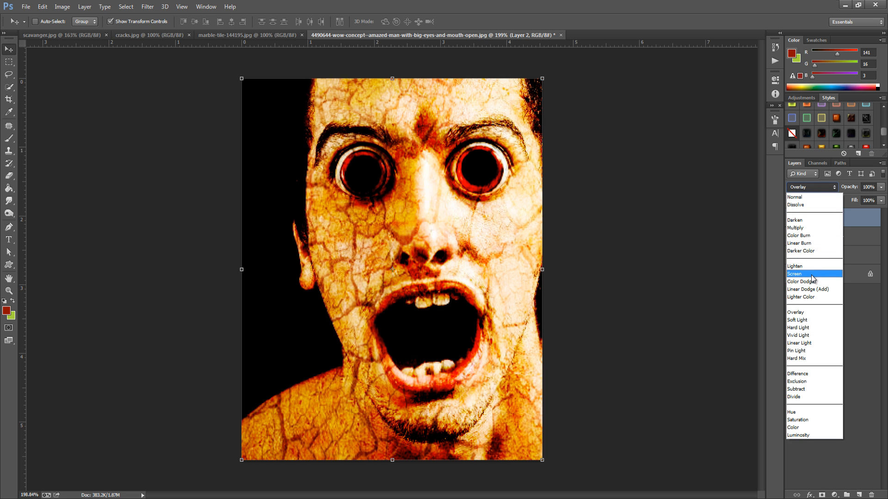
left_click(816, 228)
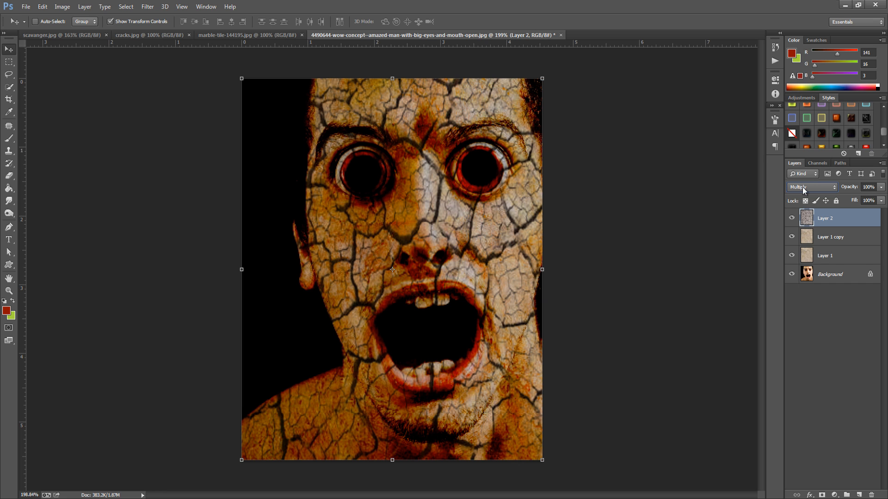
key("Down")
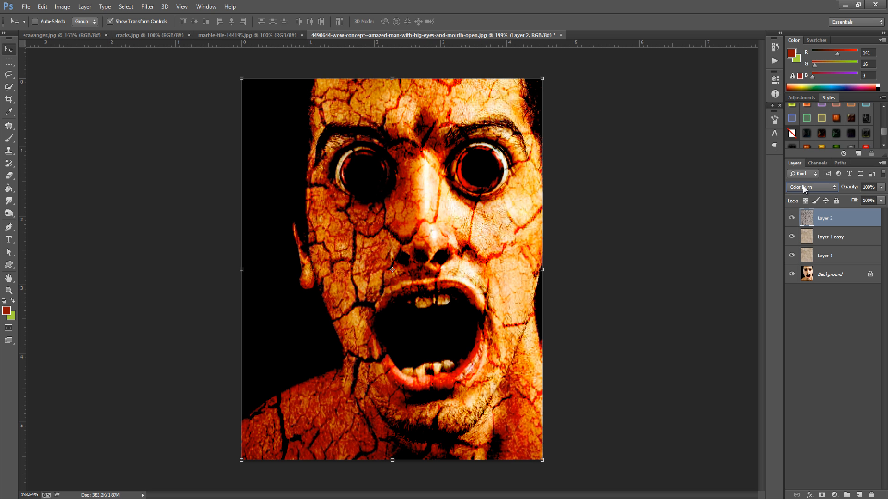
key("Down")
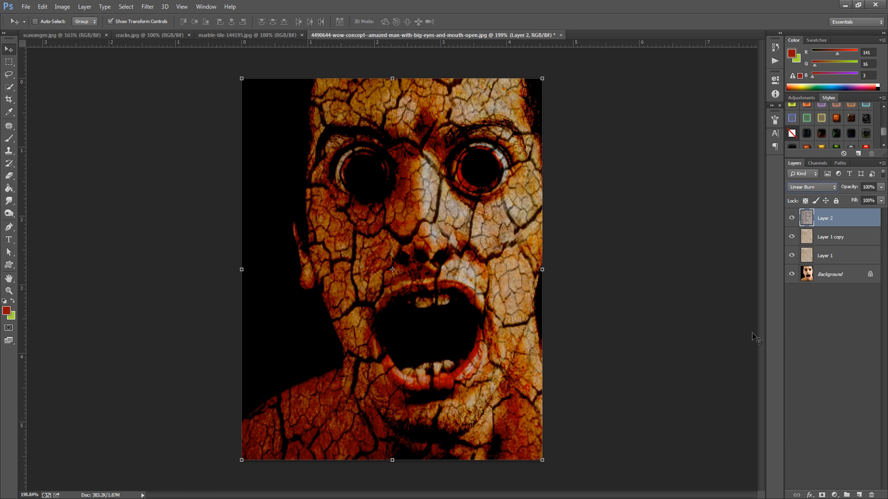
- Add a layer mask to the cracks layer and paint over both eyes with a black 60 px brush to hide the cracks there
left_click(822, 495)
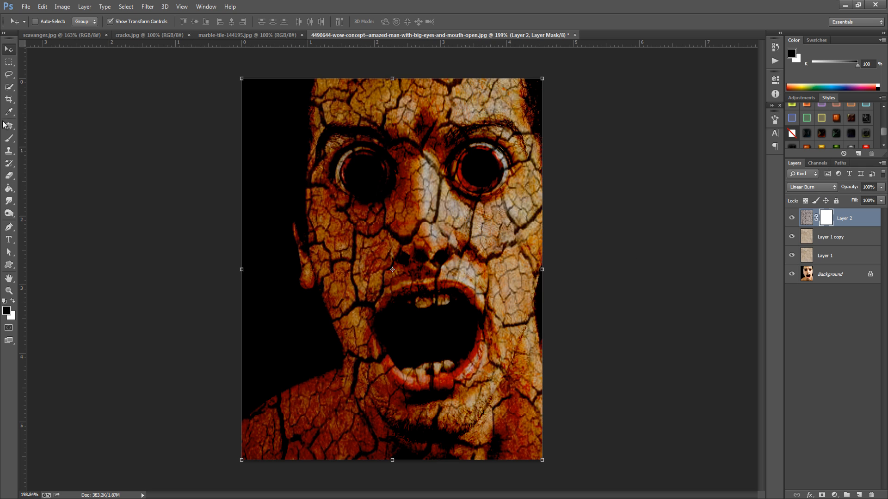
left_click(8, 138)
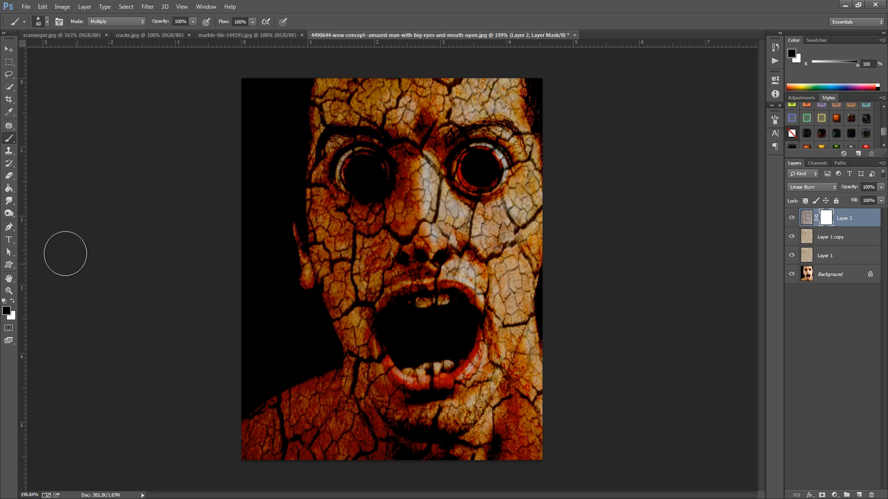
left_click(482, 164)
left_click(484, 166)
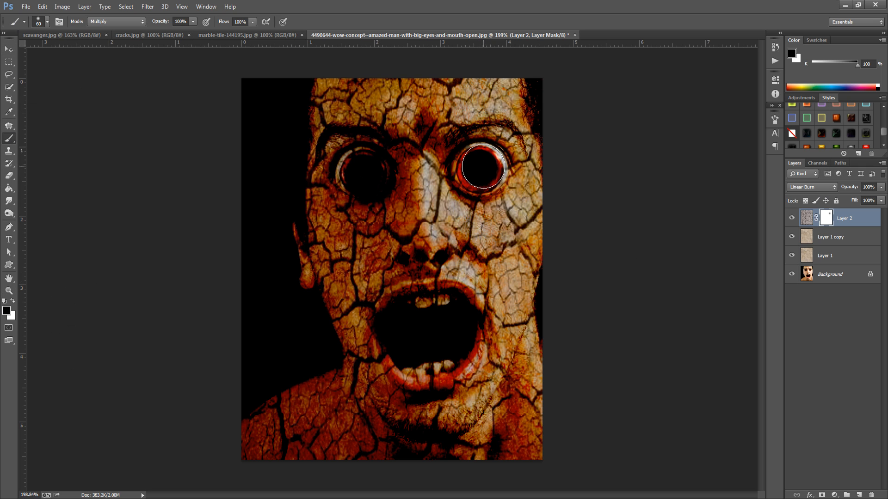
left_click(479, 169)
left_click(496, 175)
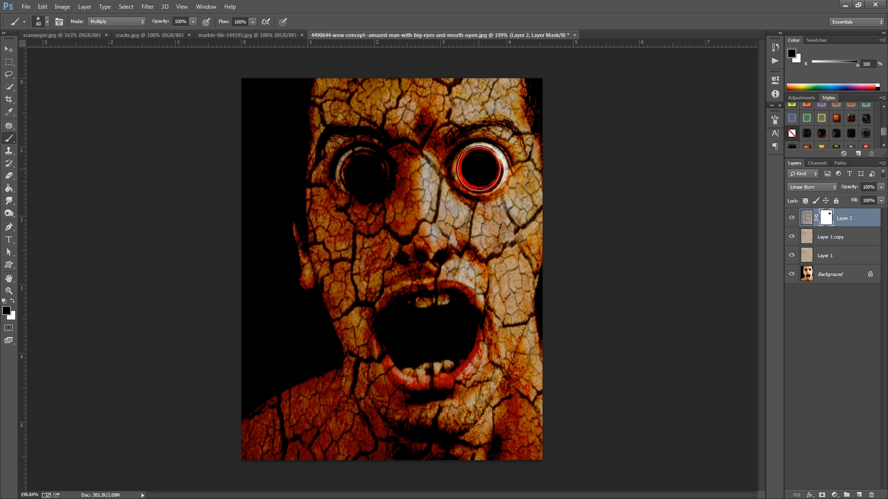
left_click(477, 170)
left_click(364, 175)
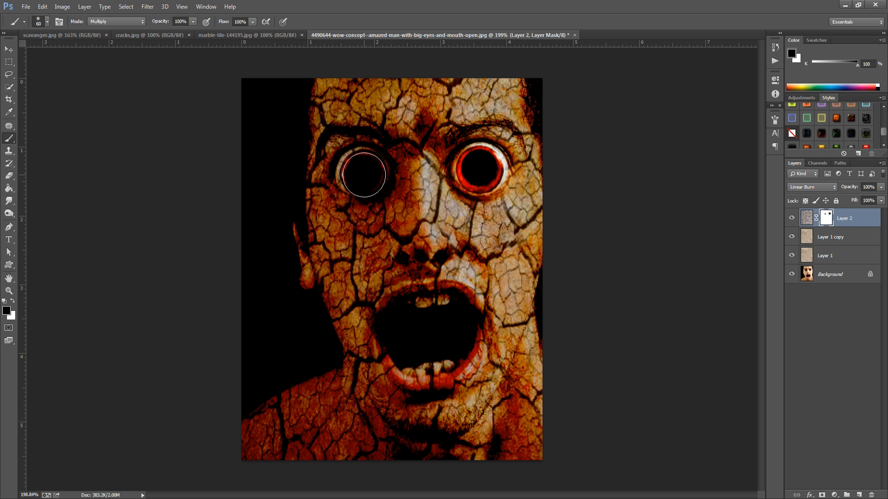
left_click(363, 174)
left_click(351, 172)
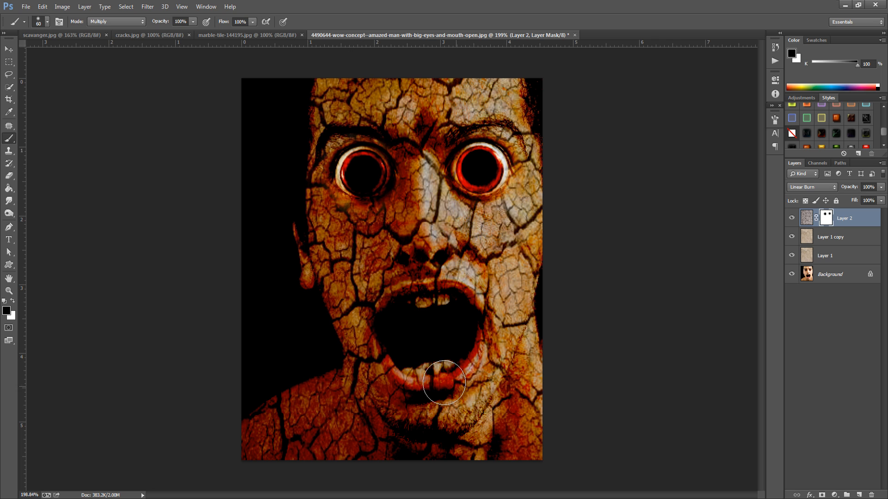
- Reduce the brush to 40 px and mask the cracks off the upper and lower teeth and the mouth interior
key("bracketleft")
key("bracketleft")
left_click_drag(440, 312, 414, 317)
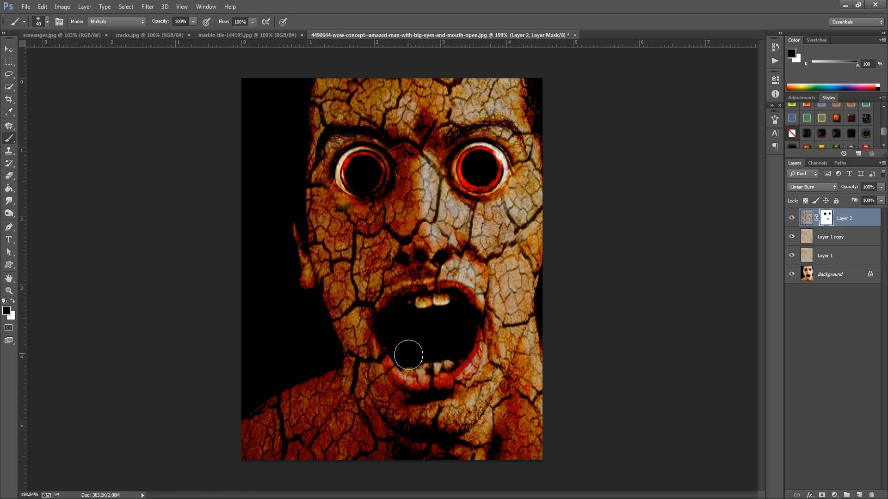
mouse_move(406, 353)
left_mouse_down()
mouse_move(448, 354)
mouse_move(410, 358)
left_mouse_up()
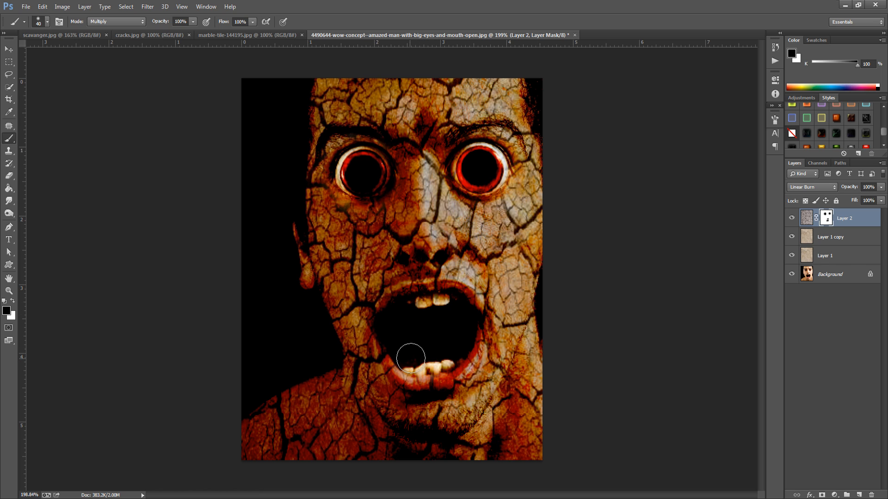
mouse_move(440, 307)
left_mouse_down()
mouse_move(407, 322)
mouse_move(419, 309)
mouse_move(445, 310)
left_mouse_up()
mouse_move(434, 367)
left_mouse_down()
mouse_move(406, 364)
mouse_move(401, 350)
left_mouse_up()
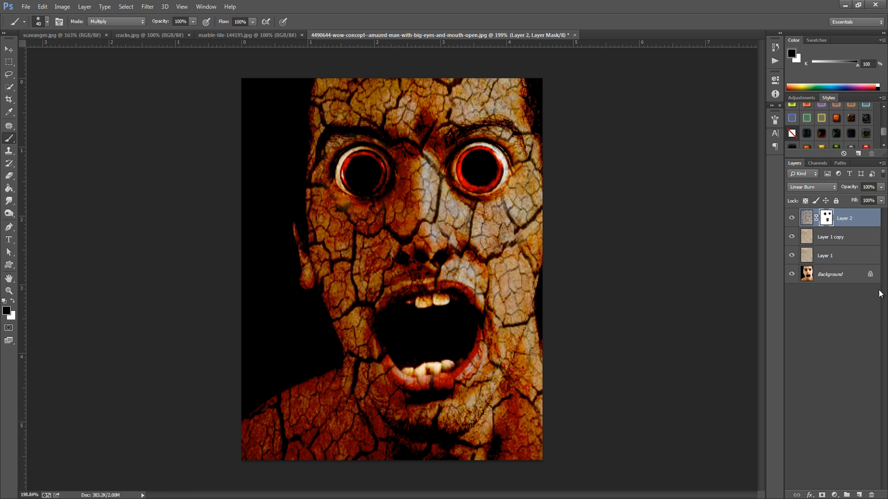
- Open the Liquify filter on the Background layer and set the Forward Warp brush size to 20 for working on the mouth
left_click(847, 277)
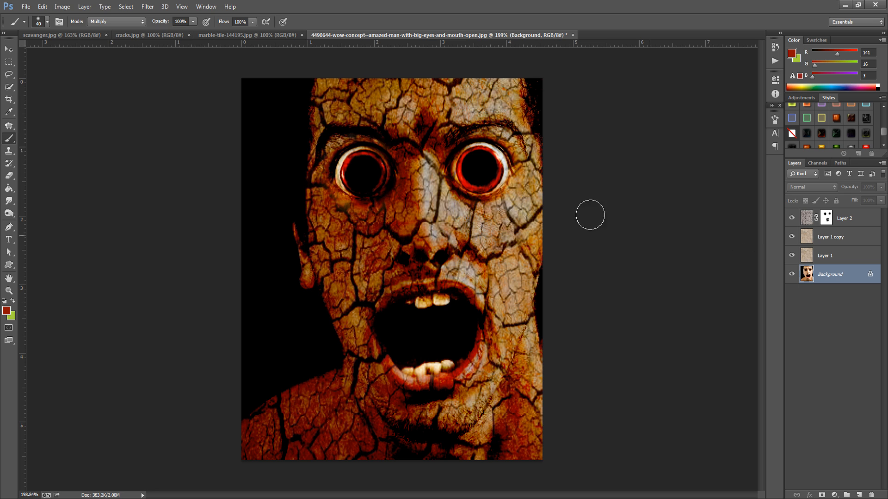
left_click(149, 7)
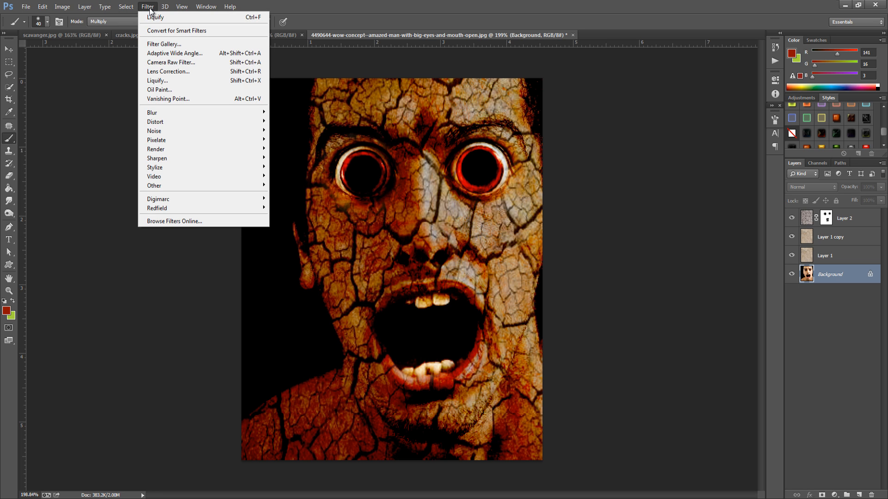
left_click(175, 80)
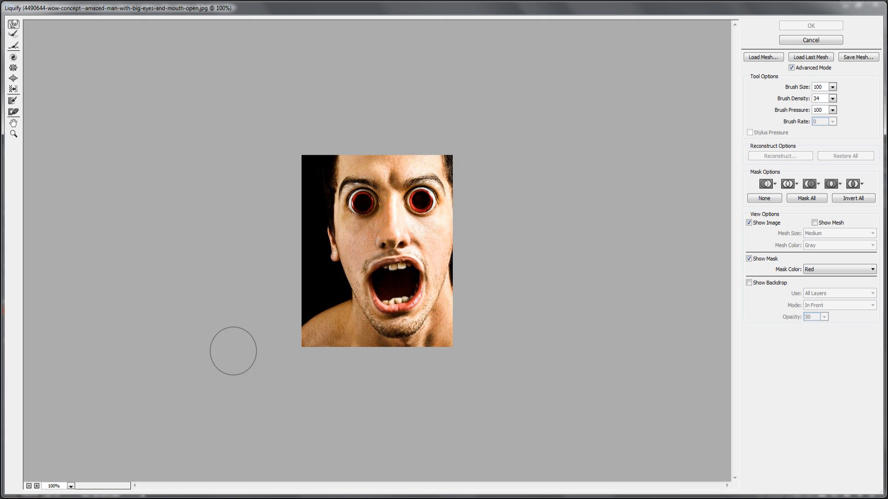
key("alt")
left_click(13, 134)
left_click(379, 286)
left_click(378, 286)
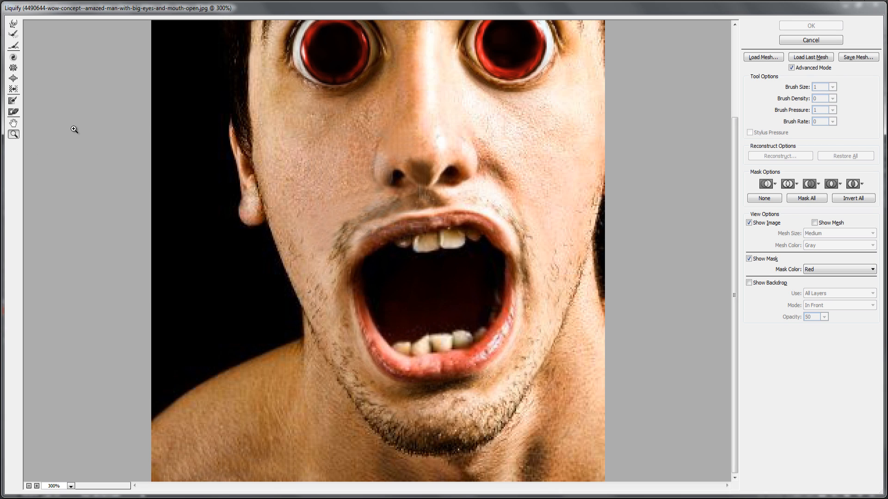
left_click(13, 23)
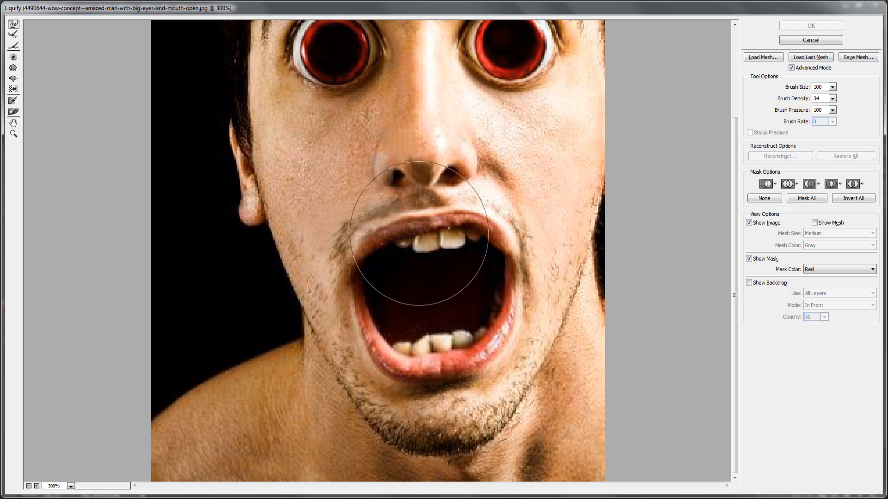
key("[")
key("[")
key("[")
key("[")
key("[")
key("[")
key("[")
key("[")
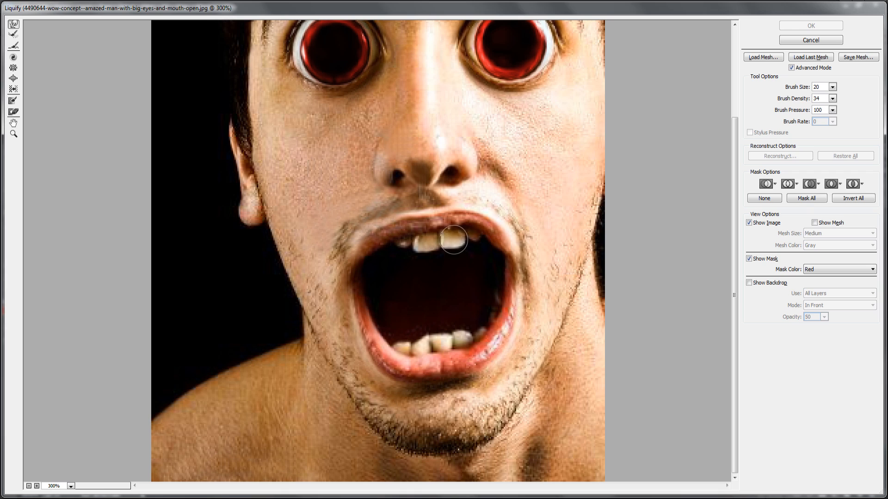
- Warp the upper teeth, pulling the small tooth on each side of the two front teeth down into a pointed fang
key("bracketleft")
key("bracketright")
left_click_drag(454, 244, 455, 237)
left_click_drag(397, 250, 408, 254)
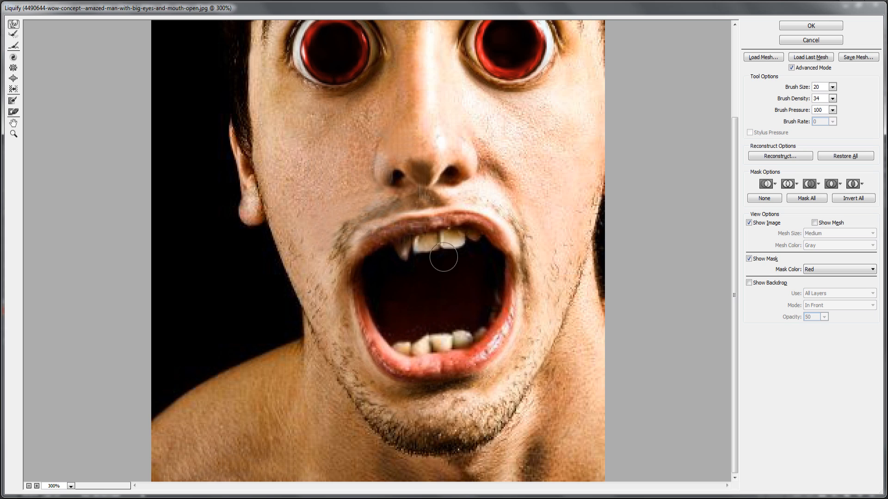
mouse_move(471, 234)
left_mouse_down()
mouse_move(452, 291)
mouse_move(467, 263)
left_mouse_up()
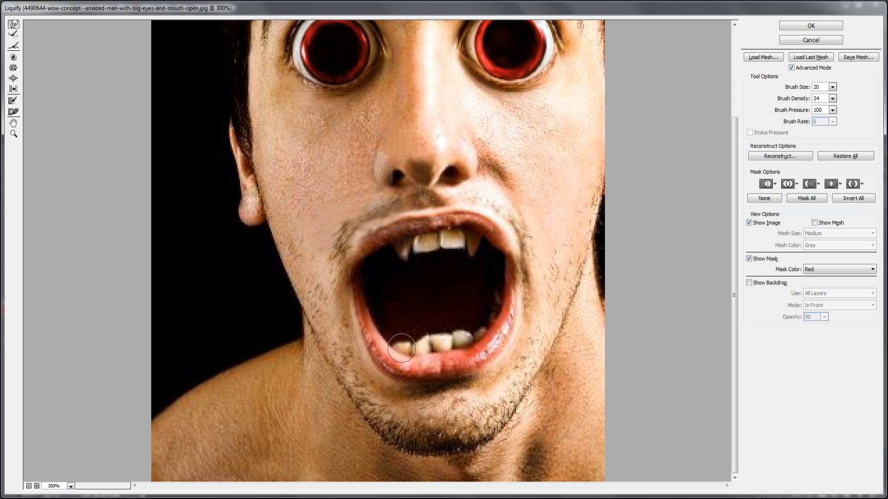
- Stretch the lower teeth upward into sharp points, reducing the brush size to 15, and pull up the lower lip's inner edge beside them
mouse_move(400, 348)
left_mouse_down()
mouse_move(391, 318)
mouse_move(408, 345)
mouse_move(392, 317)
left_mouse_up()
key("bracketleft")
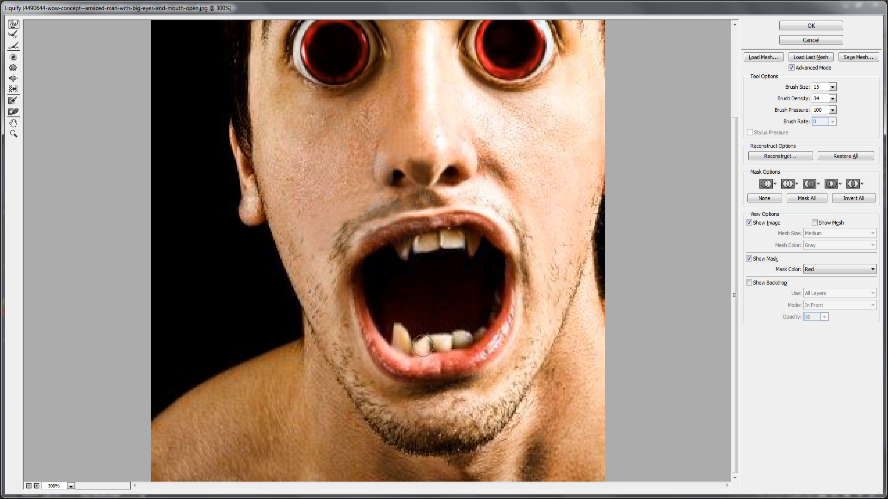
left_click_drag(420, 359, 411, 306)
left_click_drag(417, 343, 406, 298)
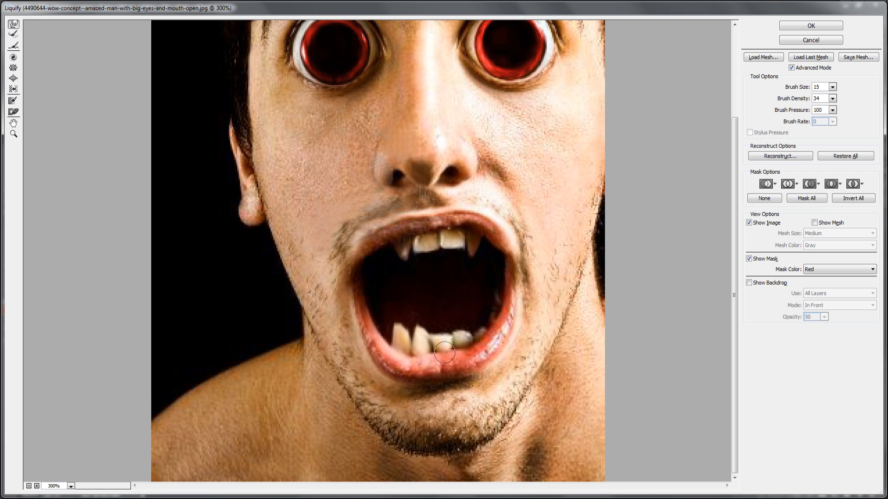
mouse_move(445, 353)
left_mouse_down()
mouse_move(443, 329)
mouse_move(460, 290)
left_mouse_up()
left_click_drag(444, 339, 450, 303)
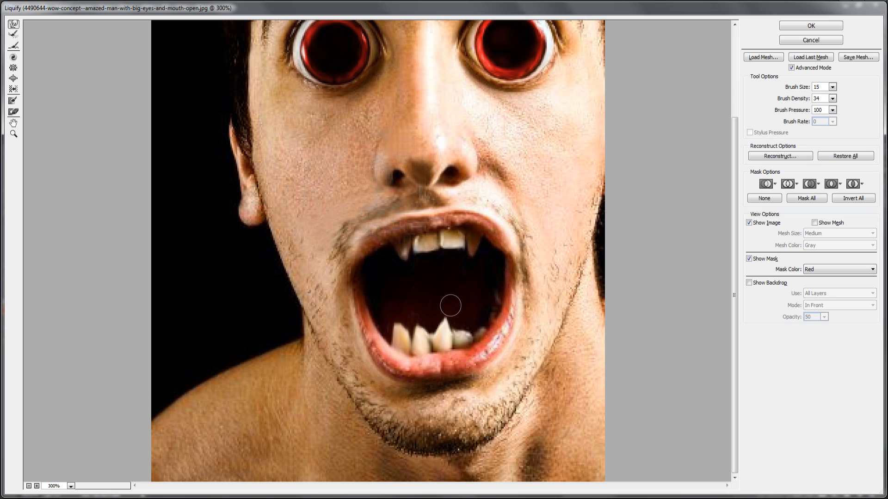
left_click_drag(460, 342, 460, 293)
left_click_drag(465, 333, 471, 282)
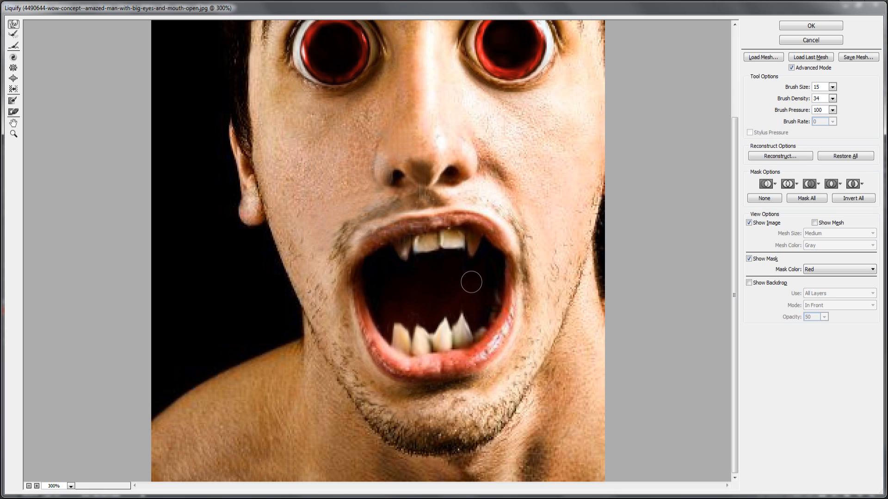
mouse_move(479, 340)
left_mouse_down()
mouse_move(461, 300)
mouse_move(485, 335)
mouse_move(466, 303)
mouse_move(493, 317)
mouse_move(475, 282)
left_mouse_up()
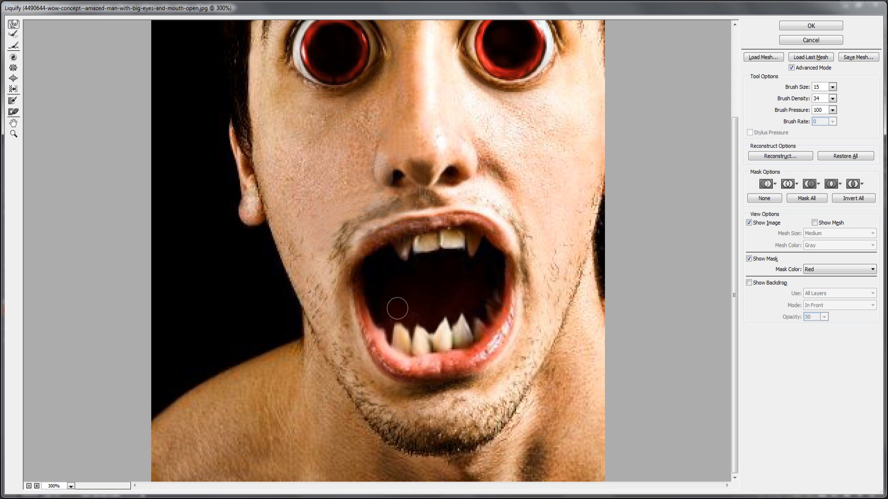
left_click_drag(378, 337, 403, 307)
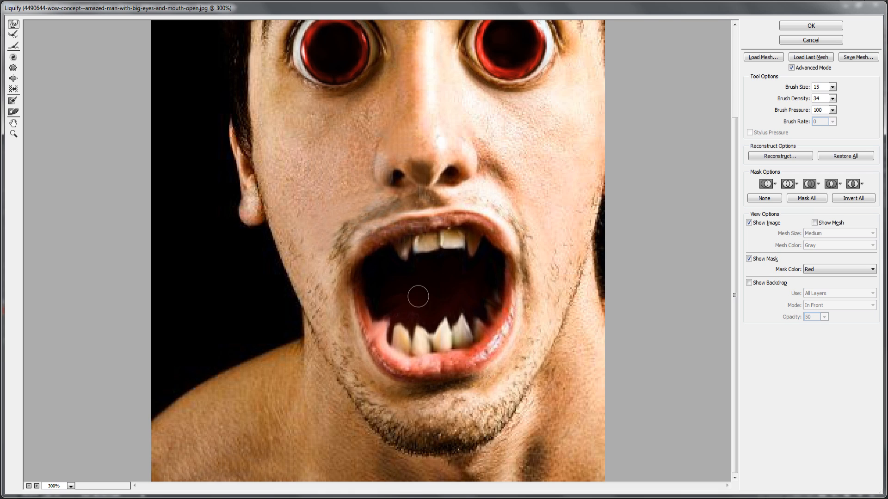
- Pull the inner lip beside the lower teeth upward, lengthen both upper fangs, and apply the Liquify filter to the Background
mouse_move(384, 341)
left_mouse_down()
mouse_move(383, 332)
mouse_move(378, 324)
mouse_move(420, 305)
mouse_move(389, 322)
mouse_move(382, 339)
mouse_move(389, 309)
left_mouse_up()
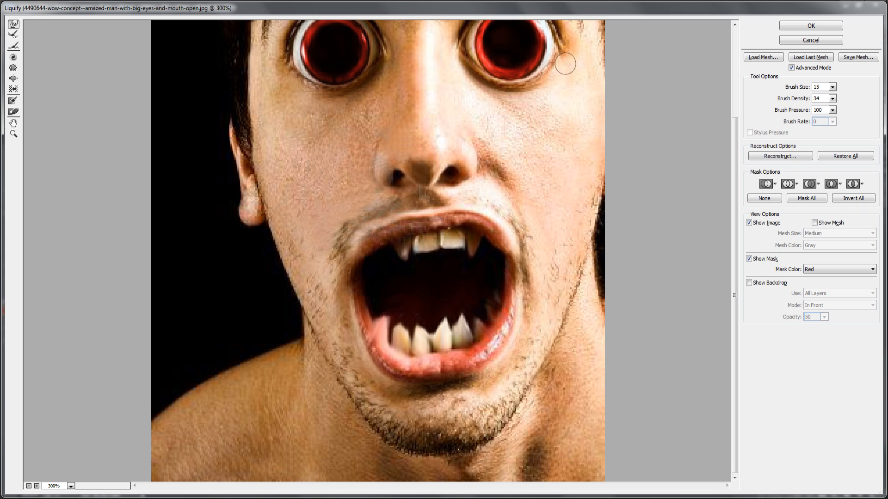
mouse_move(481, 246)
left_mouse_down()
mouse_move(480, 230)
mouse_move(475, 250)
left_mouse_up()
mouse_move(399, 246)
left_mouse_down()
mouse_move(424, 277)
mouse_move(403, 261)
left_mouse_up()
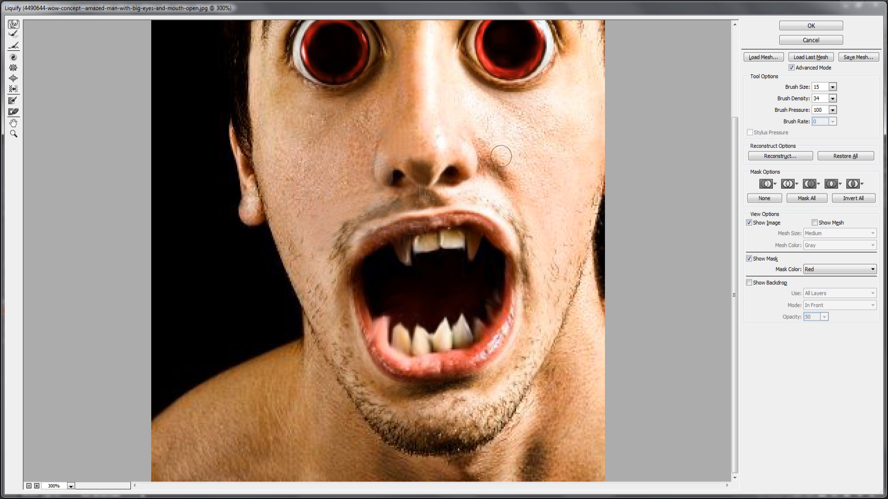
left_click(811, 28)
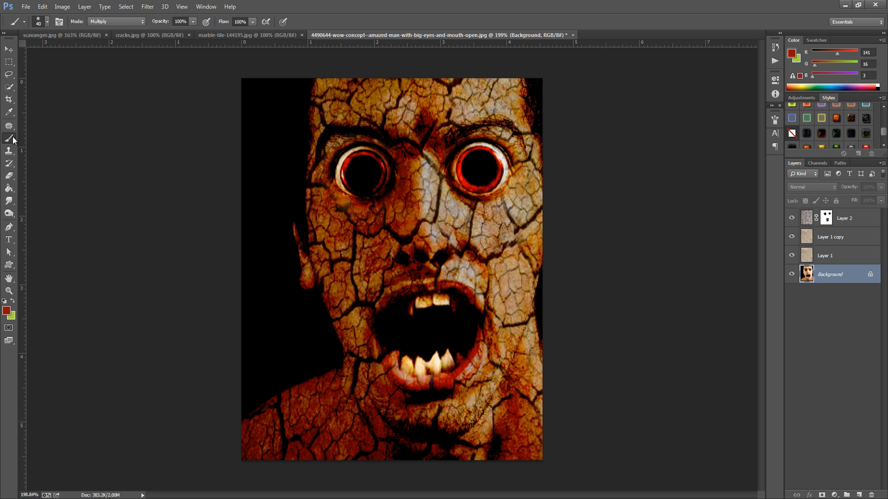
- Add a new empty layer above Layer 2 for painting with the brush
left_click(859, 226)
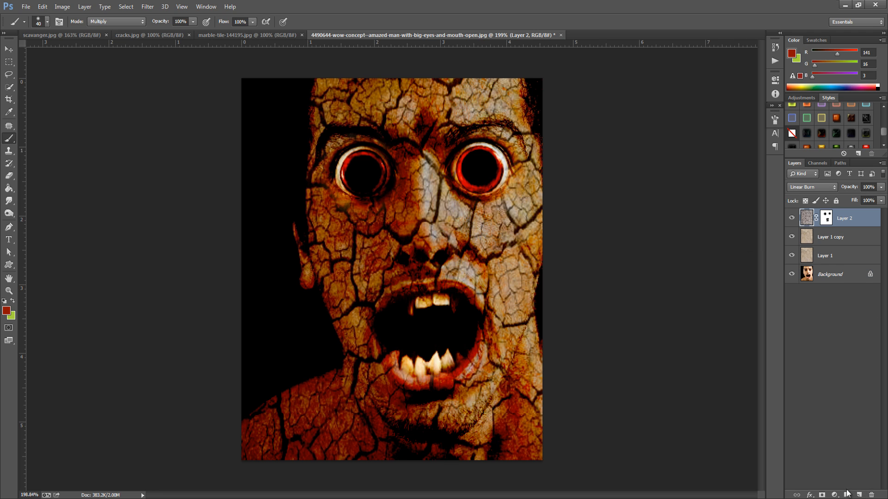
left_click(859, 495)
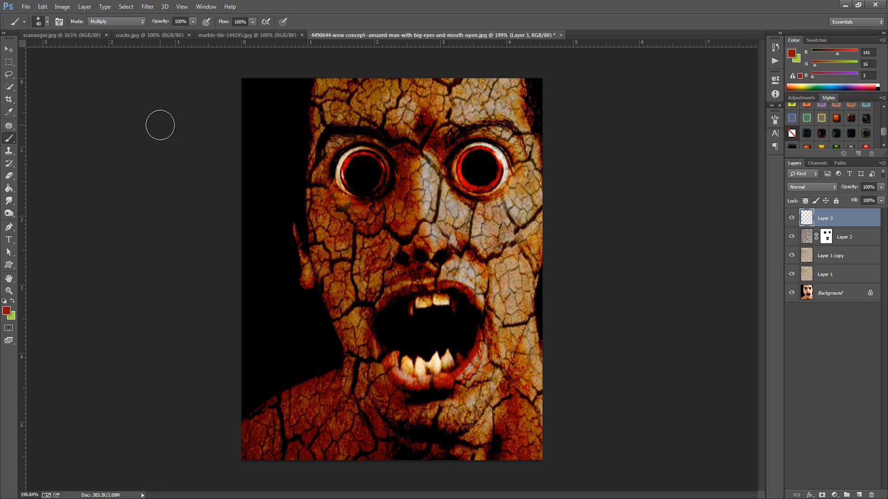
left_click(46, 21)
left_click(47, 21)
mouse_move(323, 409)
left_mouse_down()
mouse_move(342, 435)
mouse_move(329, 414)
mouse_move(324, 428)
mouse_move(295, 430)
mouse_move(322, 422)
mouse_move(318, 415)
mouse_move(337, 420)
mouse_move(325, 412)
mouse_move(323, 435)
left_mouse_up()
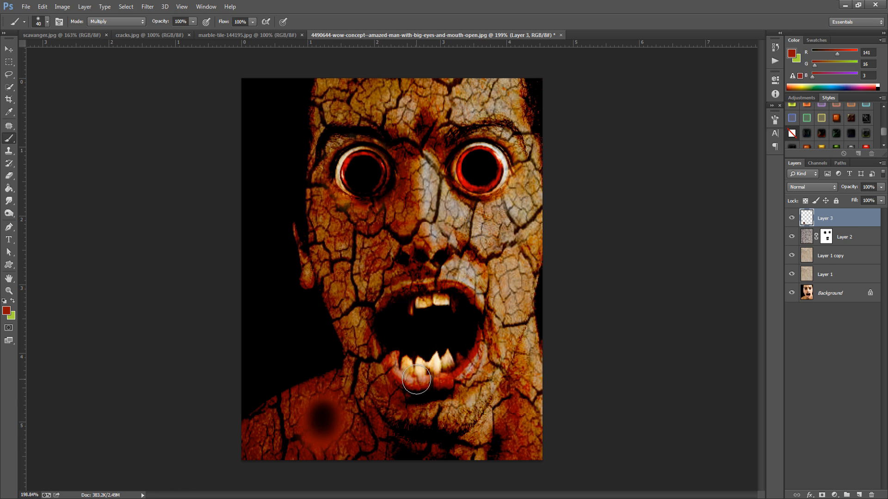
key("ctrl+alt+z")
key("ctrl+alt+z")
key("ctrl+alt+z")
key("ctrl+alt+z")
key("ctrl+alt+z")
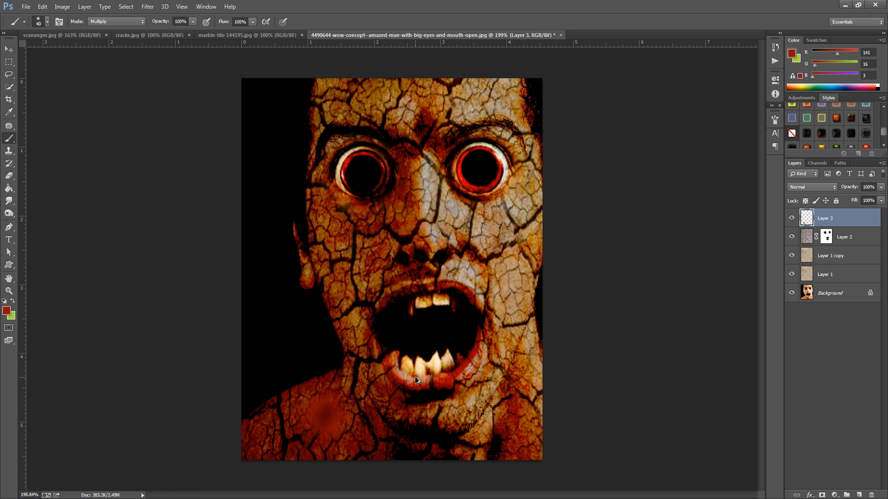
- Set the brush opacity to 24% and tint the shoulder and both sides of the mouth red, reducing the brush to 20 px
left_click(185, 22)
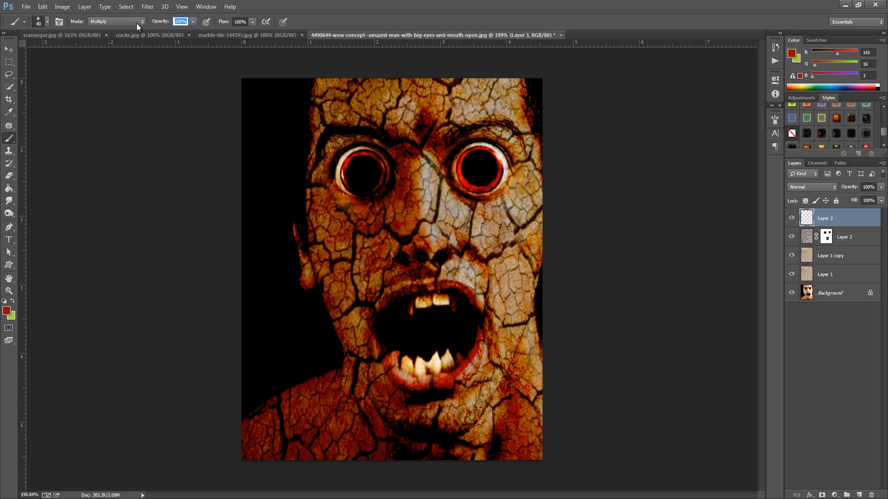
type("24")
mouse_move(318, 412)
left_mouse_down()
mouse_move(304, 429)
mouse_move(337, 436)
mouse_move(320, 413)
mouse_move(332, 425)
mouse_move(323, 421)
mouse_move(325, 437)
mouse_move(323, 423)
mouse_move(299, 430)
mouse_move(316, 428)
mouse_move(311, 435)
mouse_move(329, 451)
left_mouse_up()
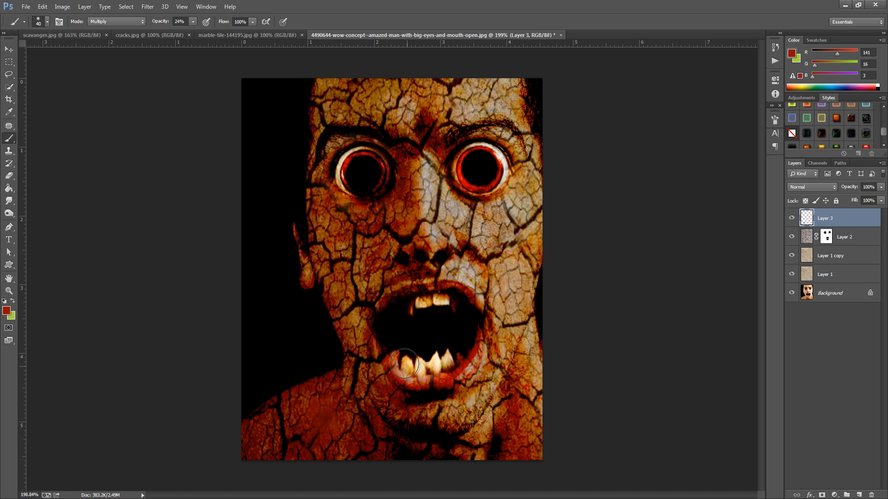
mouse_move(404, 363)
left_mouse_down()
mouse_move(366, 334)
mouse_move(383, 372)
mouse_move(373, 350)
mouse_move(395, 375)
mouse_move(362, 330)
mouse_move(390, 386)
mouse_move(368, 339)
left_mouse_up()
key("bracketleft")
key("bracketleft")
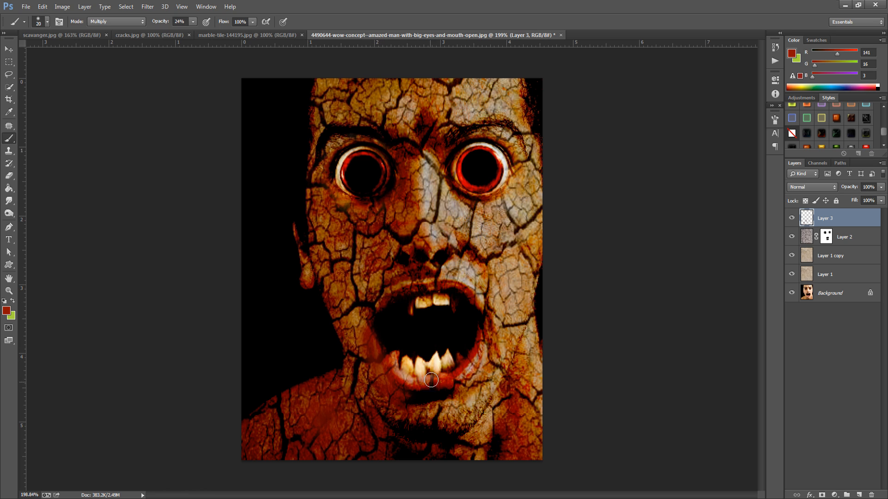
mouse_move(489, 324)
left_mouse_down()
mouse_move(459, 381)
mouse_move(491, 349)
mouse_move(448, 389)
mouse_move(471, 372)
mouse_move(483, 337)
mouse_move(455, 381)
mouse_move(485, 341)
mouse_move(490, 368)
mouse_move(491, 339)
left_mouse_up()
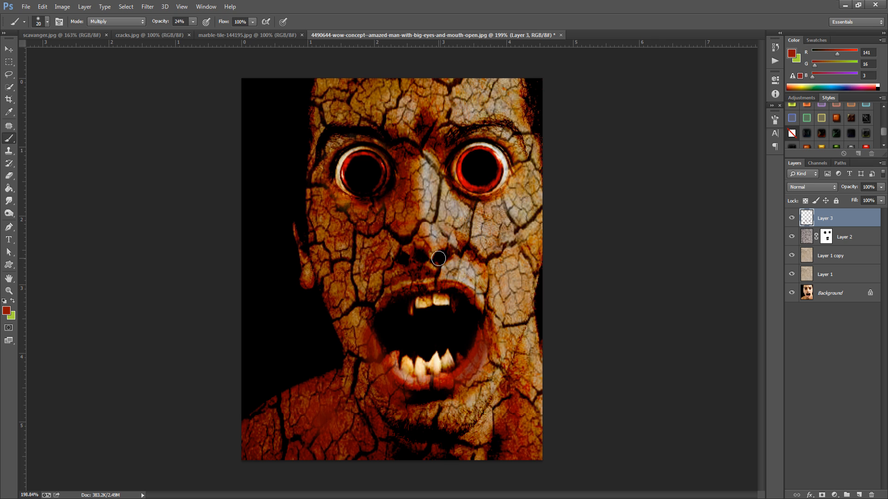
- Lower Layer 3's opacity to 75% and paint more red around the mouth corner on the ear side
left_click(881, 187)
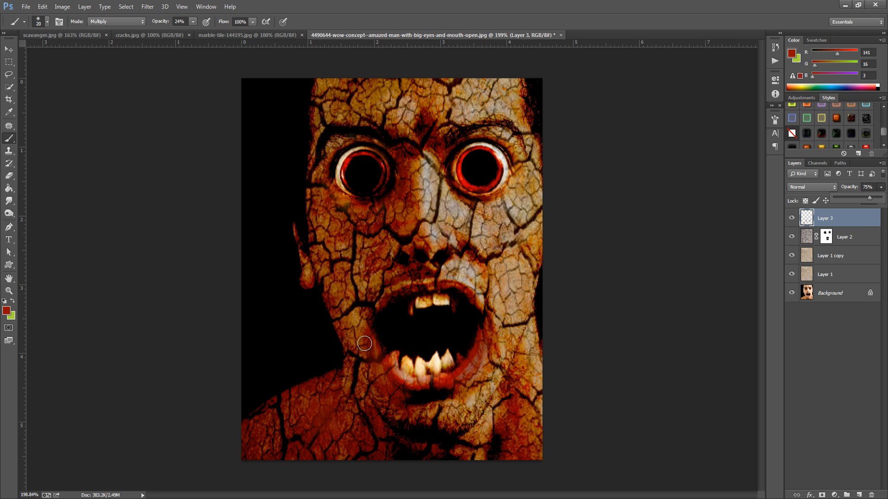
left_click_drag(365, 342, 389, 372)
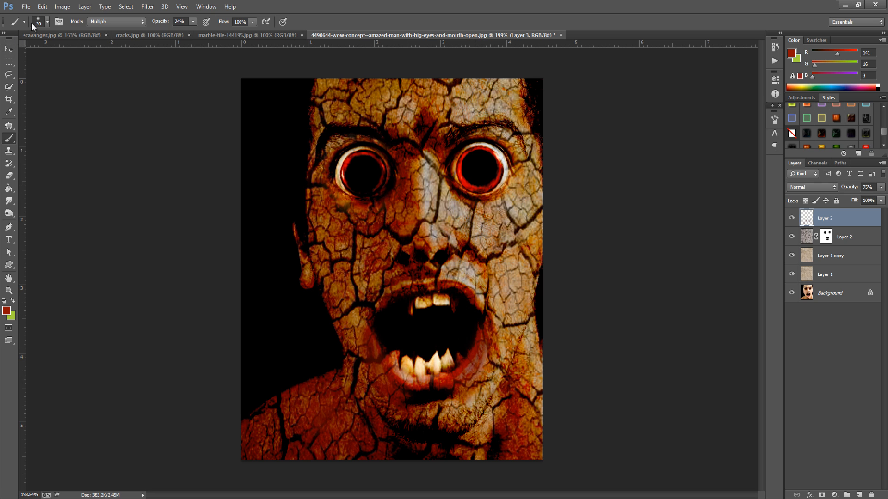
- Choose a 675 px splatter brush, reduce it to 35 px, and paint red splatter on Layer 3 beneath both eyes
left_click(48, 21)
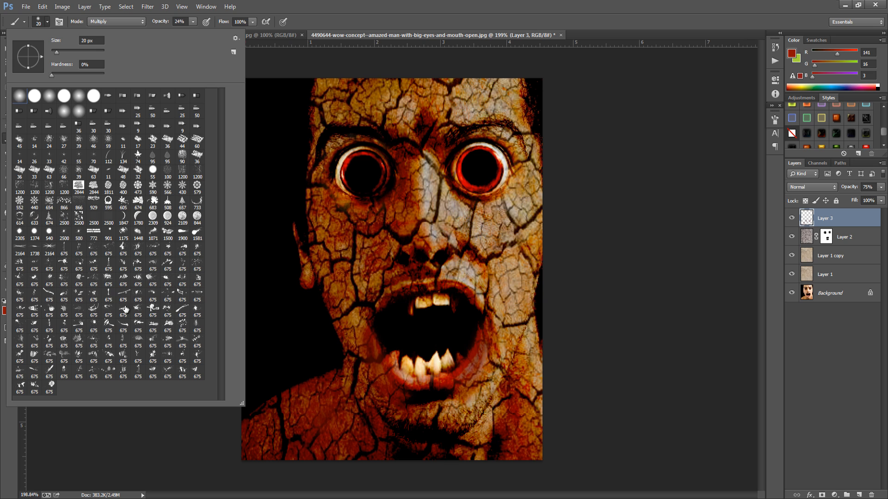
left_click(196, 262)
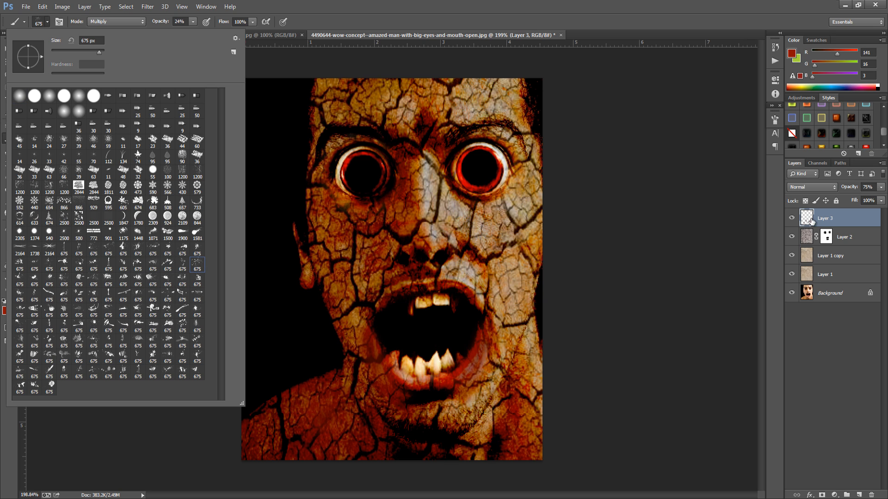
left_click(856, 220)
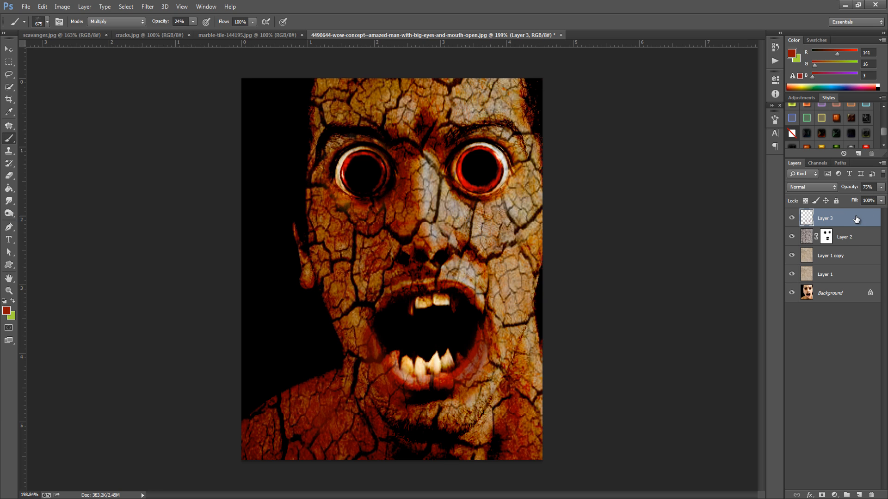
key("bracketleft")
key("bracketleft")
key("bracketleft")
key("bracketleft")
key("bracketleft")
key("bracketleft")
key("bracketleft")
key("bracketleft")
key("bracketleft")
key("bracketleft")
key("bracketleft")
key("bracketleft")
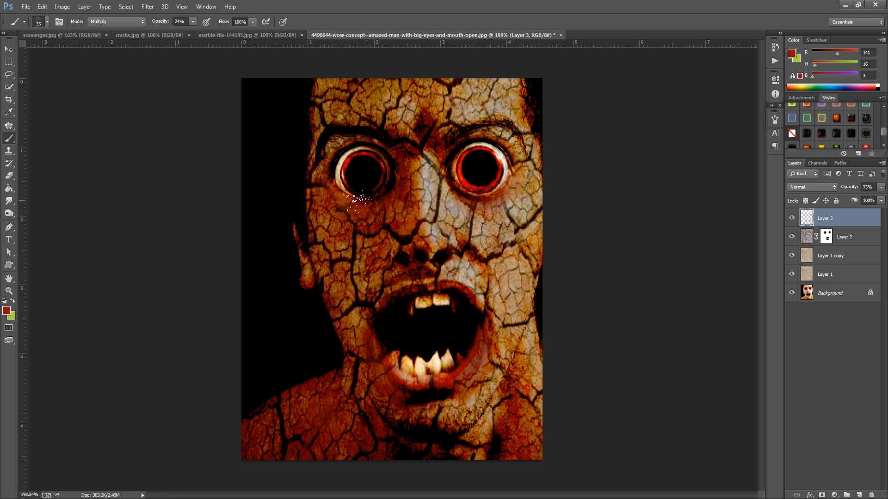
- Switch back to the soft round brush and tint the skin under the eyes and the lower lip edge, reducing it to 20 px
left_click(46, 21)
left_click(20, 96)
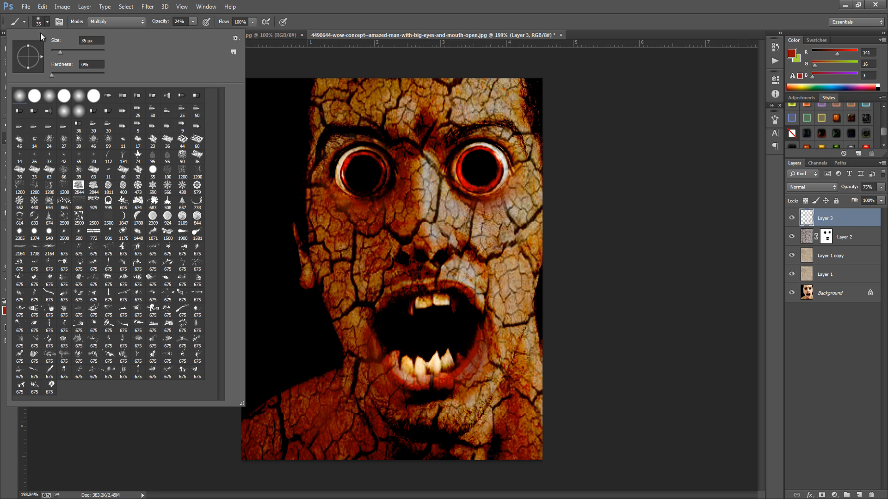
left_click(47, 23)
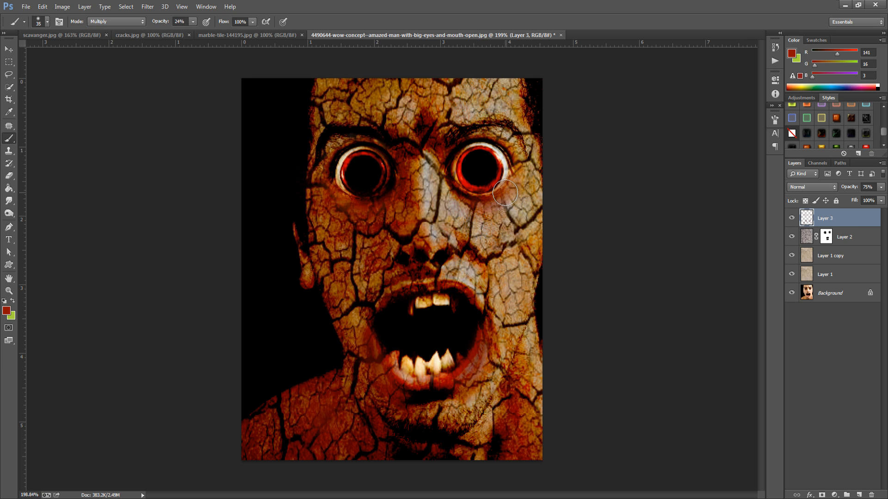
key("bracketleft")
key("bracketleft")
key("bracketleft")
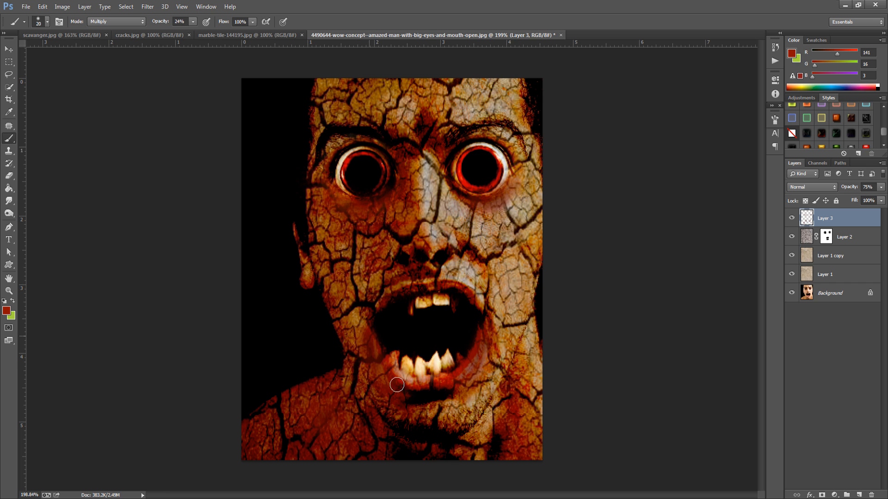
- Set the foreground color to a brighter red (RGB 158, 24, 10) and choose the 46 px spatter brush
left_click(7, 312)
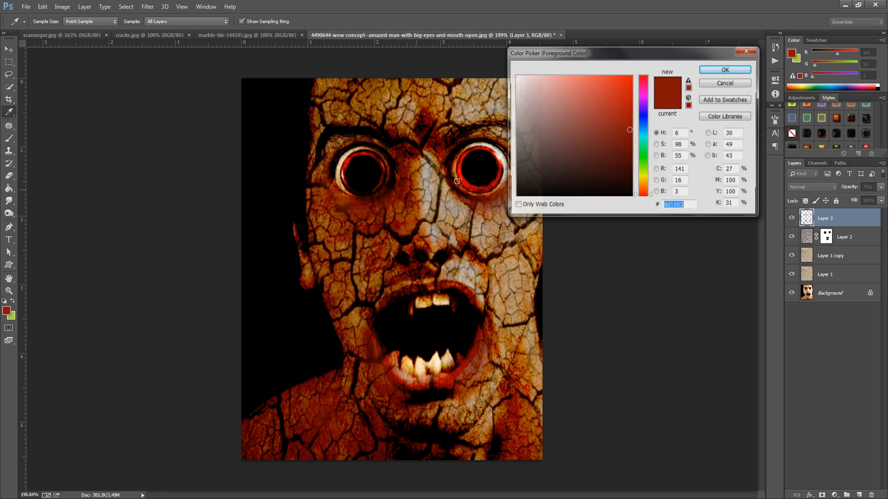
left_click(704, 72)
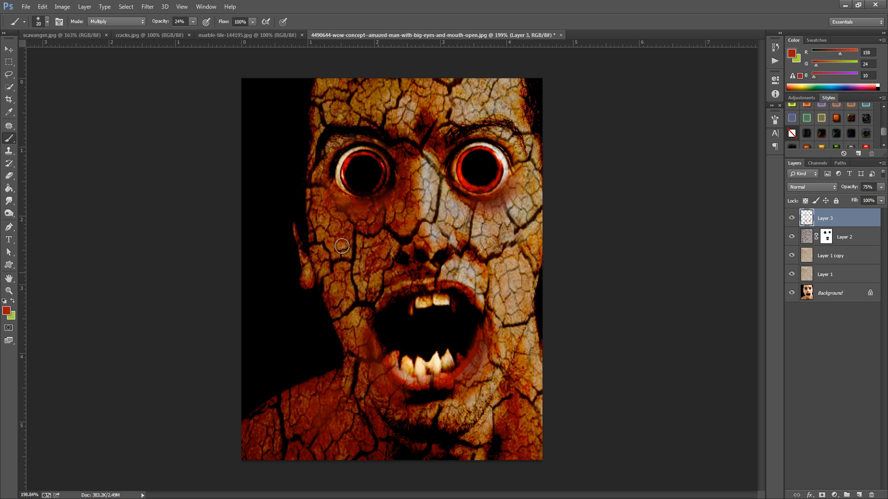
left_click(46, 21)
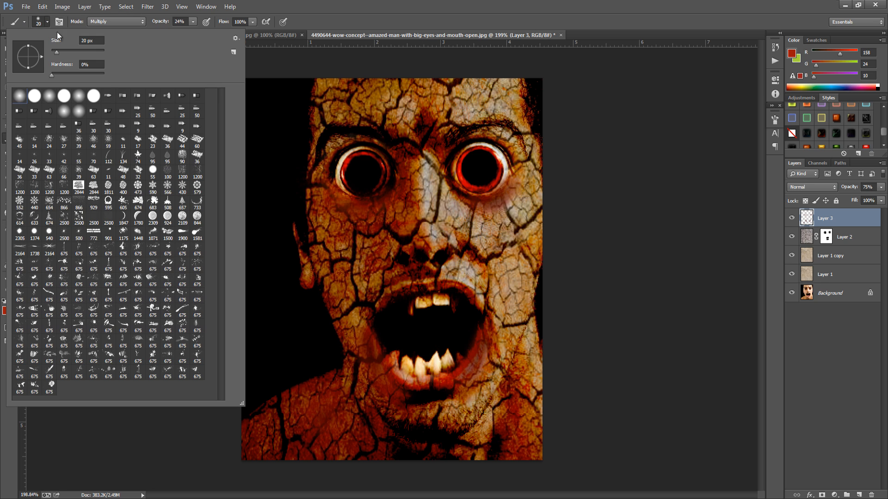
left_click(93, 139)
left_click(47, 23)
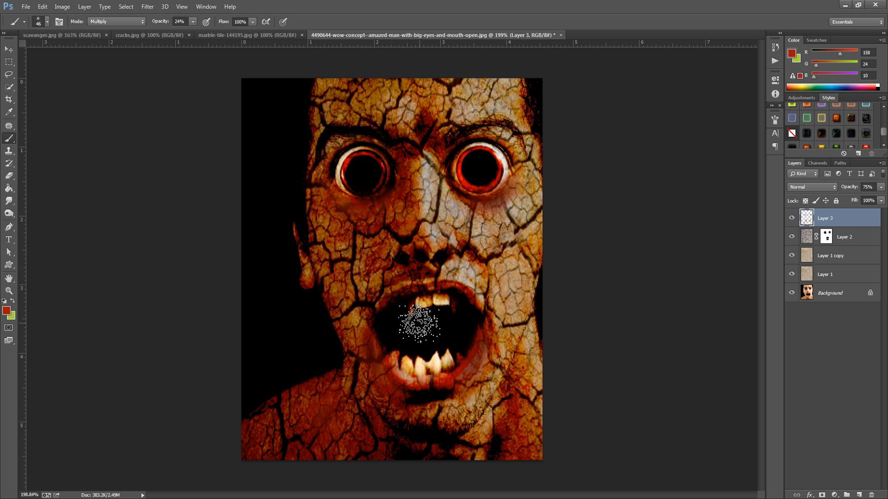
- Shrink the spatter brush to 9 px, stain the upper and lower teeth red while enlarging it to 20 px, and switch to the Eraser for cleanup
key("bracketleft")
key("bracketleft")
key("bracketleft")
key("bracketleft")
key("bracketleft")
key("bracketleft")
key("bracketleft")
key("bracketleft")
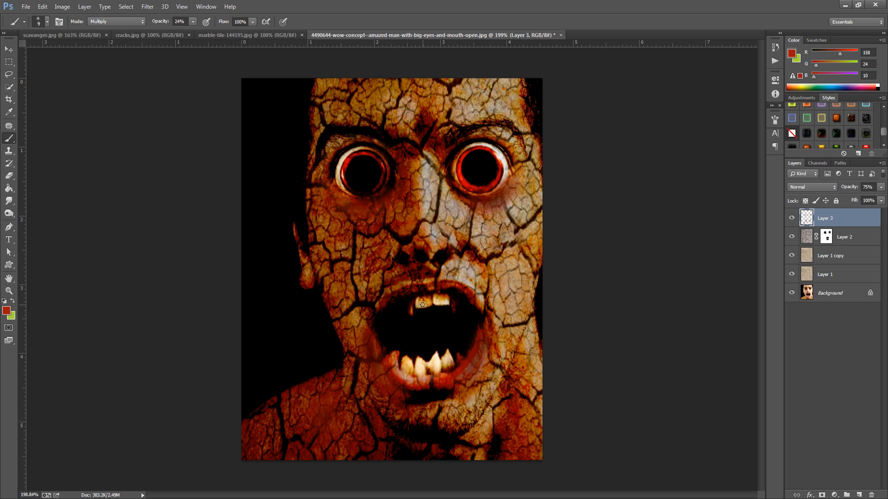
key("bracketright")
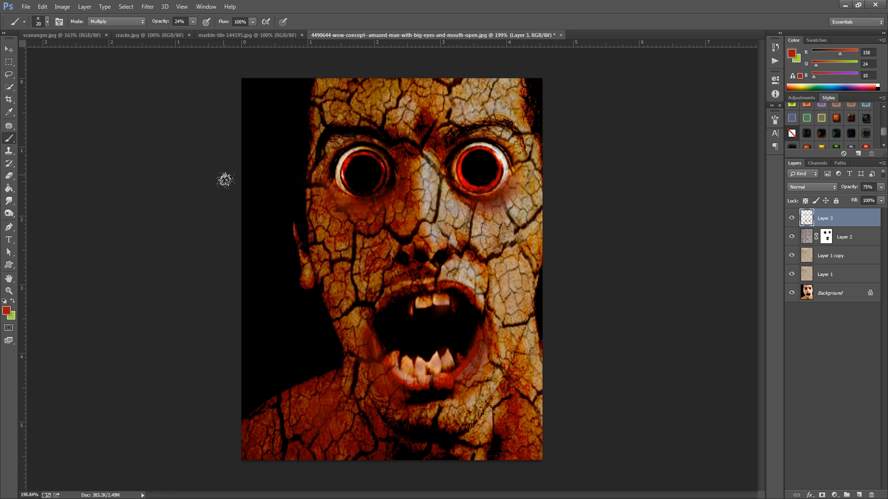
left_click(9, 176)
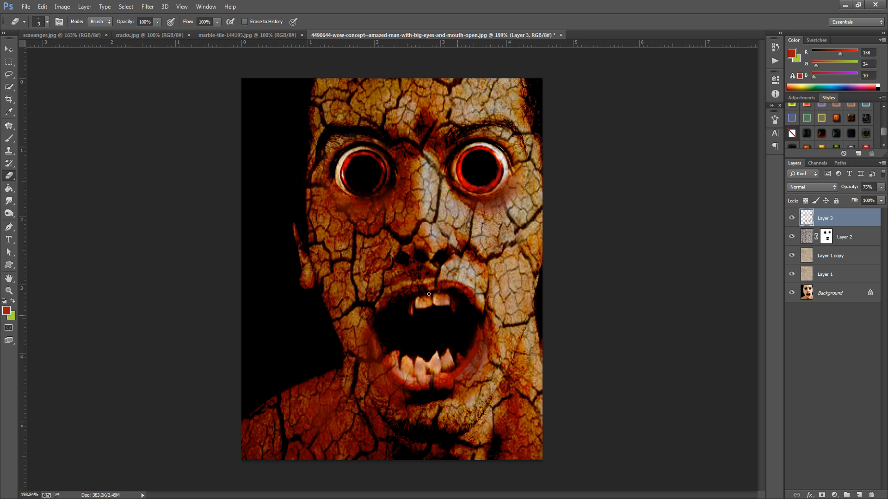
- Switch to the Burn tool, try its Shadows, Midtones and Highlights ranges, and leave the range set to Midtones
left_click(11, 212)
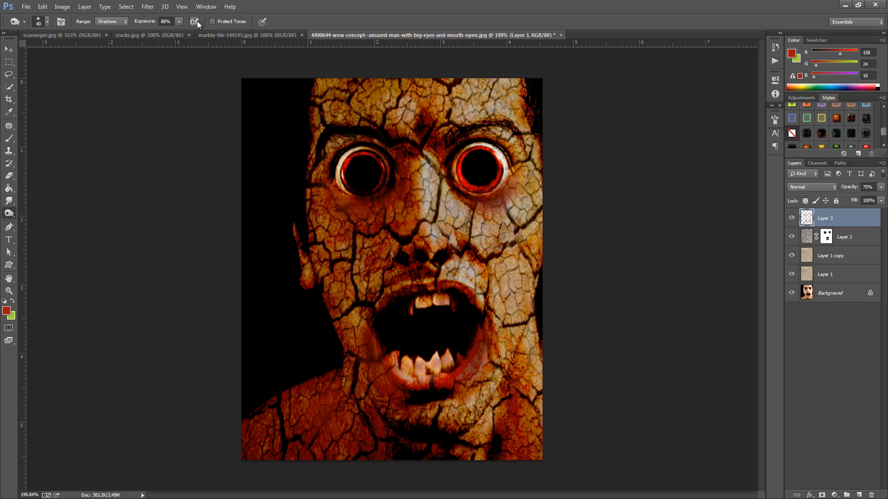
left_click(109, 22)
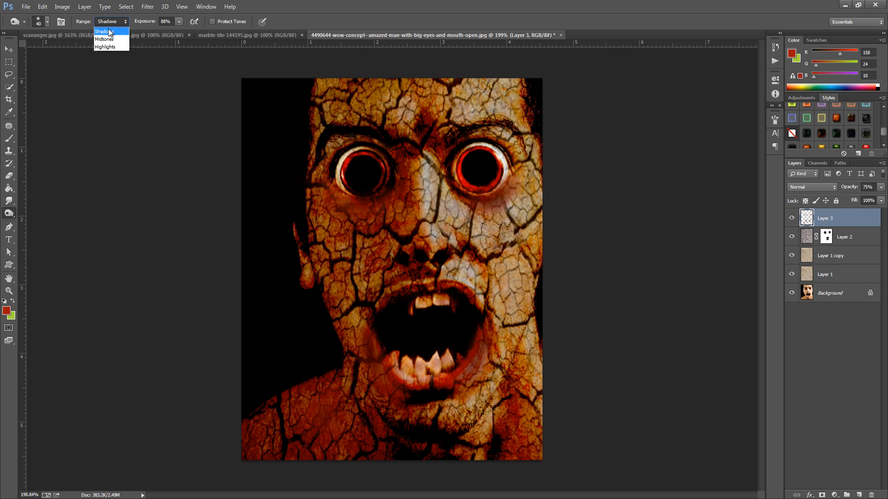
left_click(109, 39)
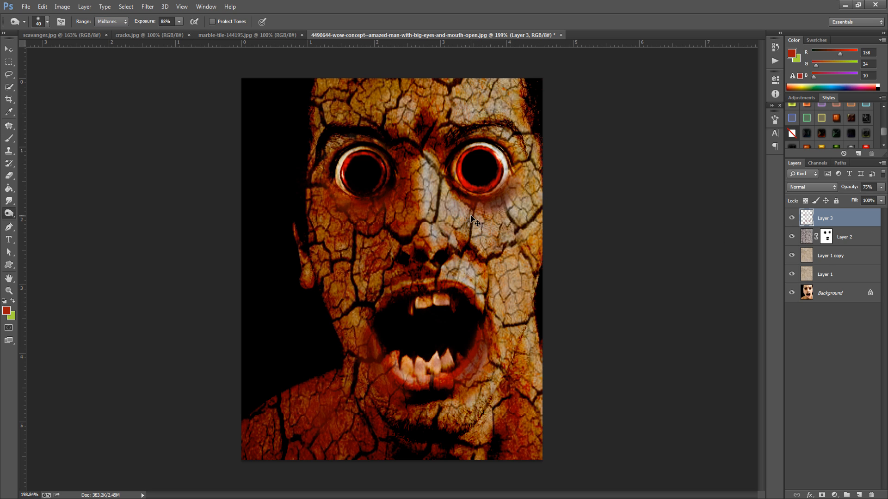
left_click(110, 22)
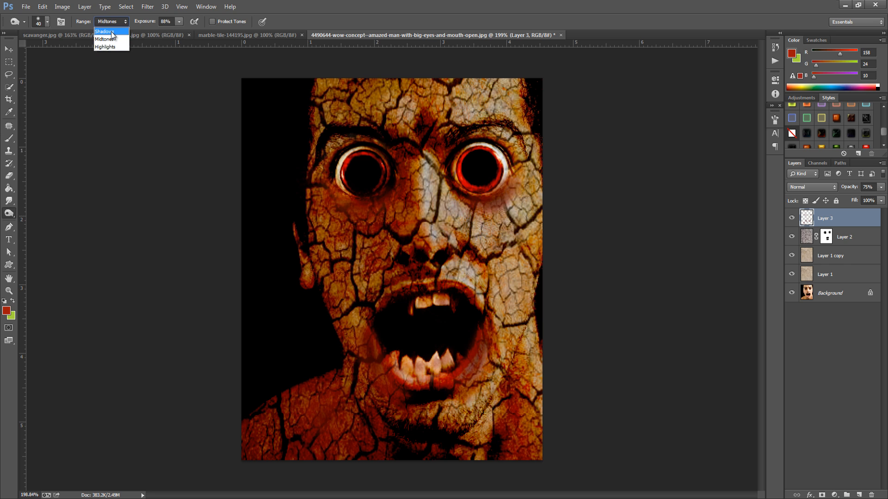
left_click(109, 48)
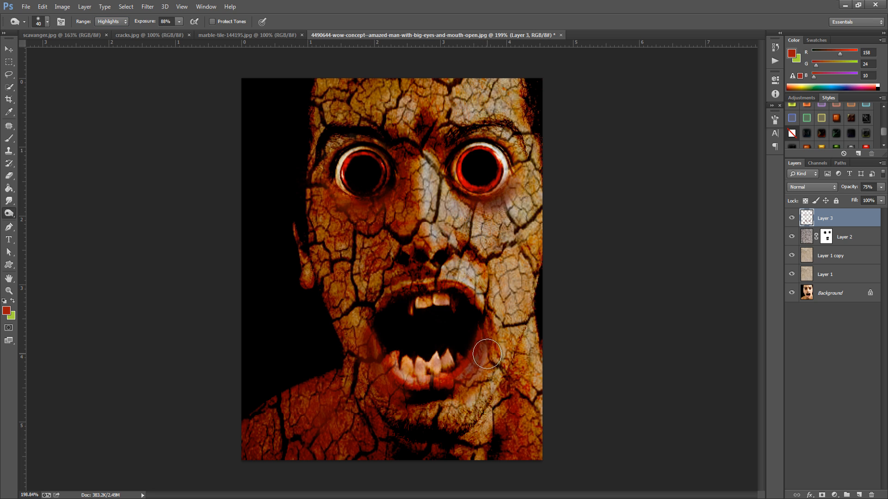
left_click(112, 22)
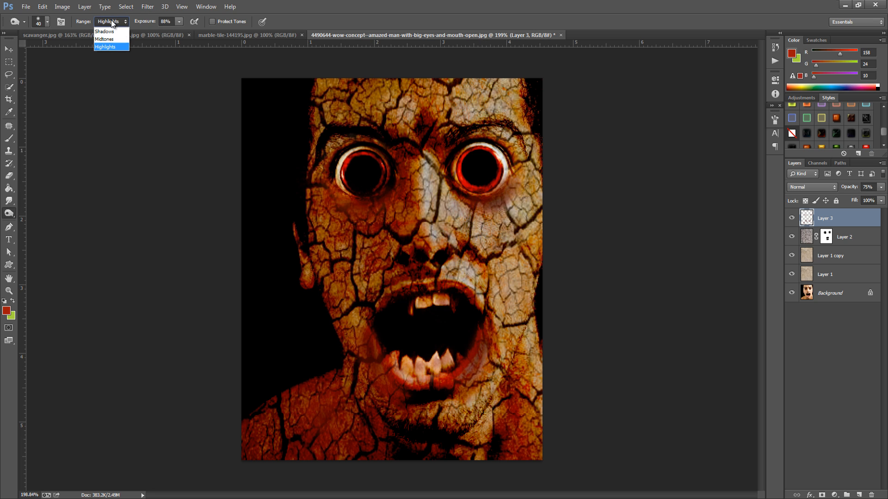
left_click(105, 31)
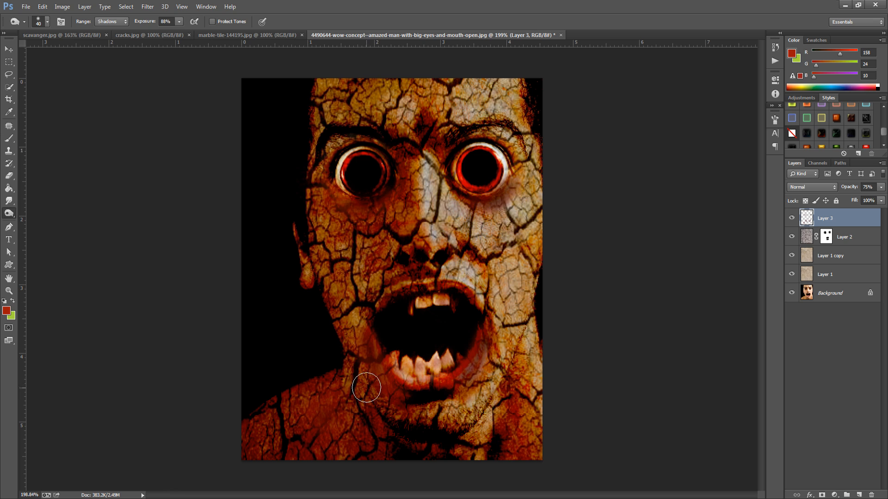
left_click(112, 22)
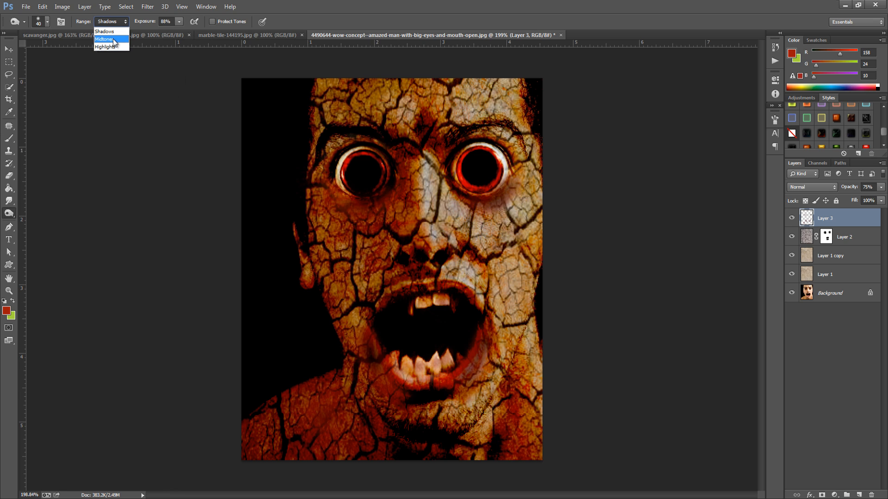
left_click(111, 39)
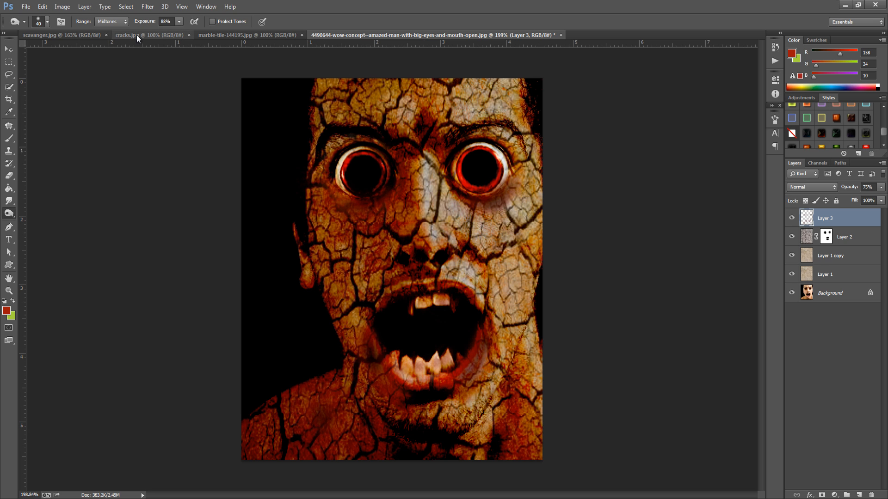
- Add a Curves adjustment layer directly above the Background layer
left_click(853, 293)
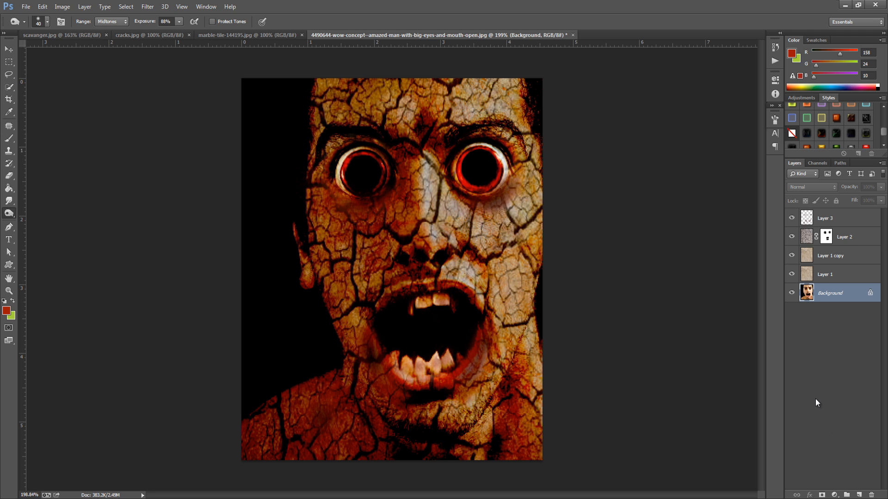
left_click(835, 495)
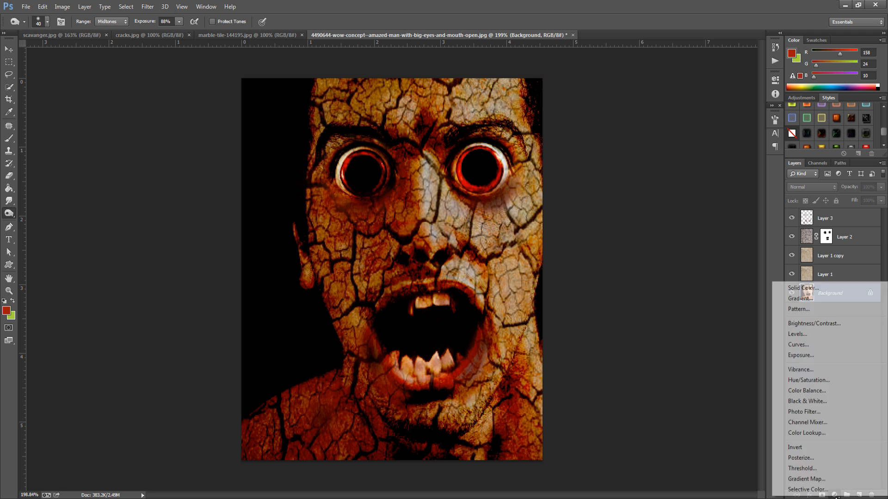
left_click(799, 344)
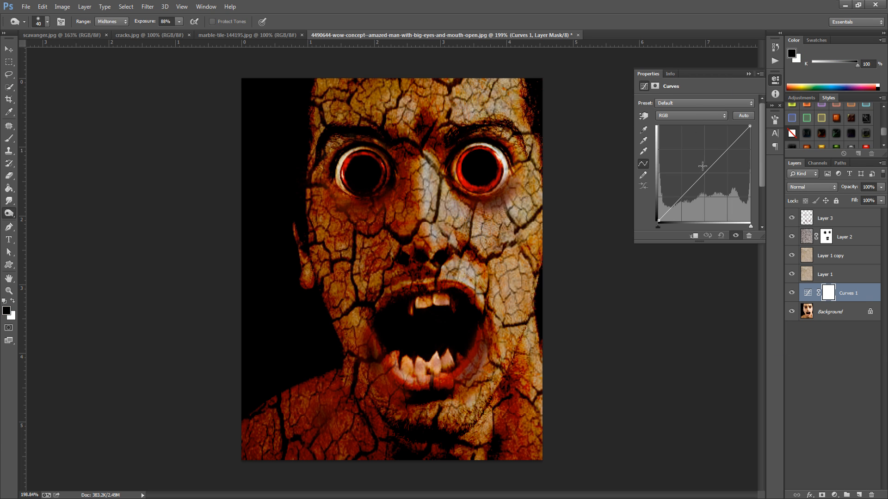
- Try lifting the shadows with two points on the RGB curve, and remove both points to restore the straight line
mouse_move(690, 187)
left_mouse_down()
mouse_move(690, 168)
mouse_move(675, 189)
left_mouse_up()
left_click_drag(723, 146, 584, 174)
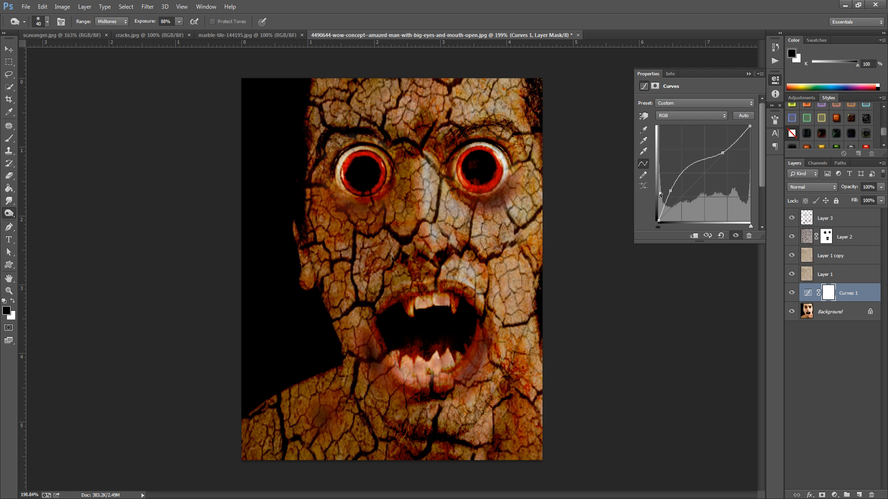
left_click_drag(670, 190, 628, 190)
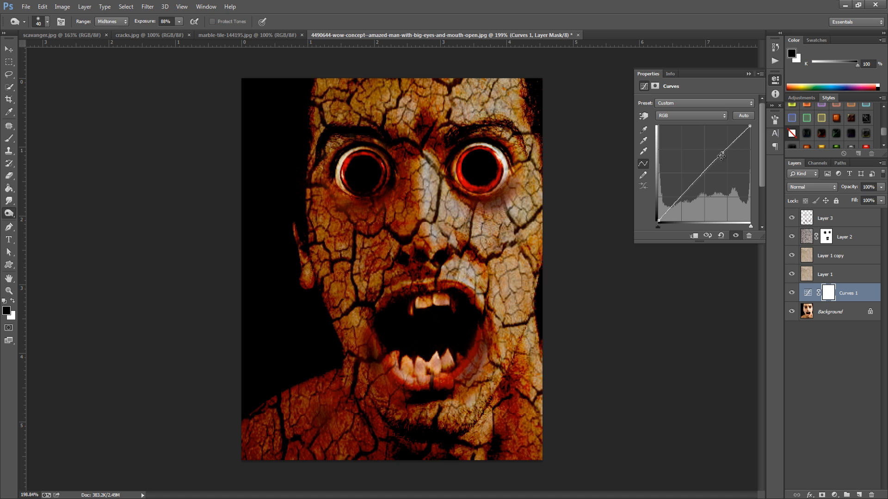
left_click_drag(722, 154, 541, 159)
left_click(748, 74)
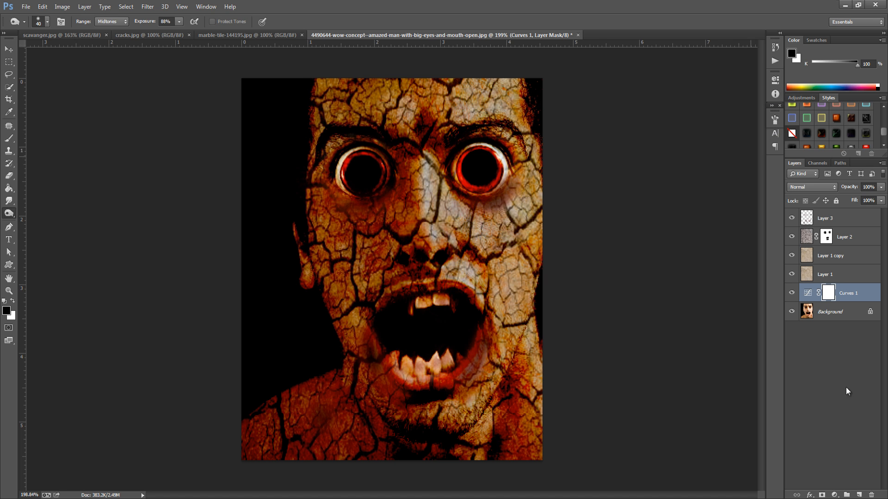
- Move the Curves layer to the top of the layer stack and add a Brightness/Contrast layer above it with brightness 11 and contrast -8
left_click_drag(854, 293, 823, 234)
left_click(834, 495)
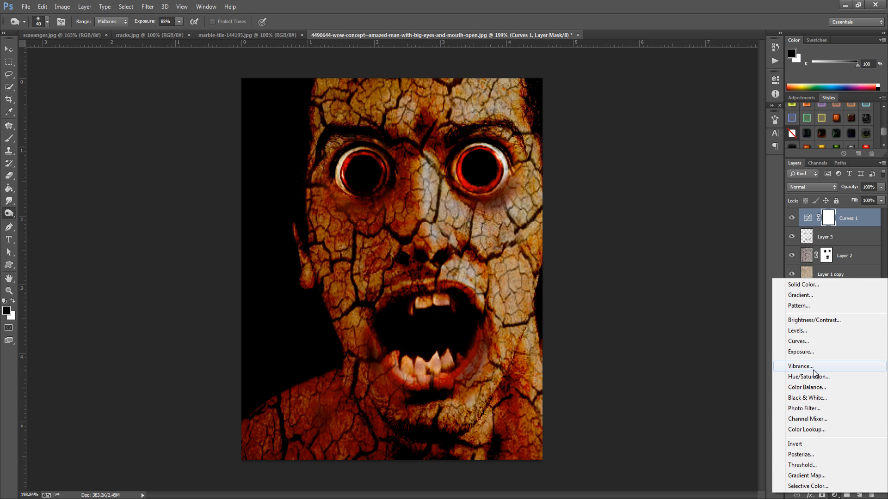
left_click(825, 319)
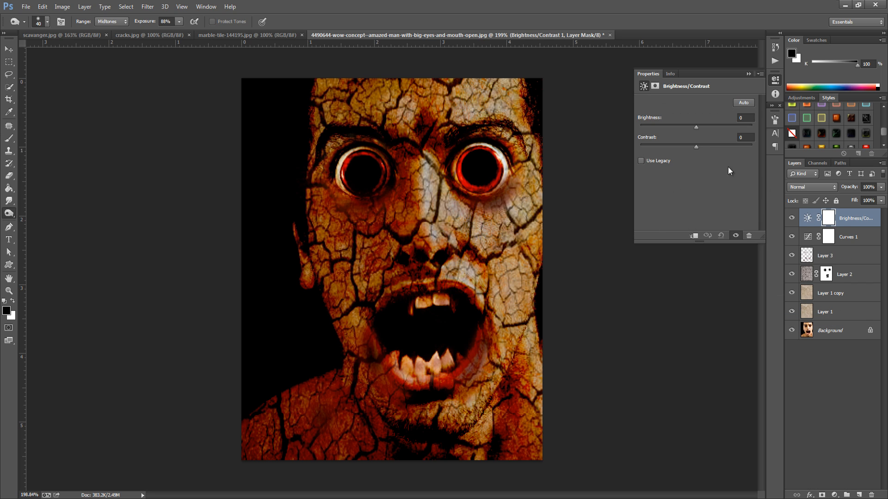
left_click_drag(697, 125, 710, 129)
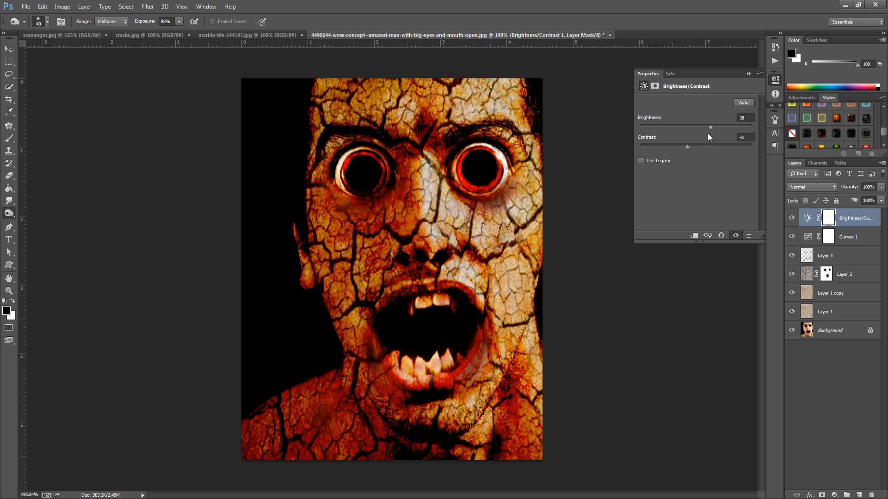
left_click_drag(709, 126, 700, 127)
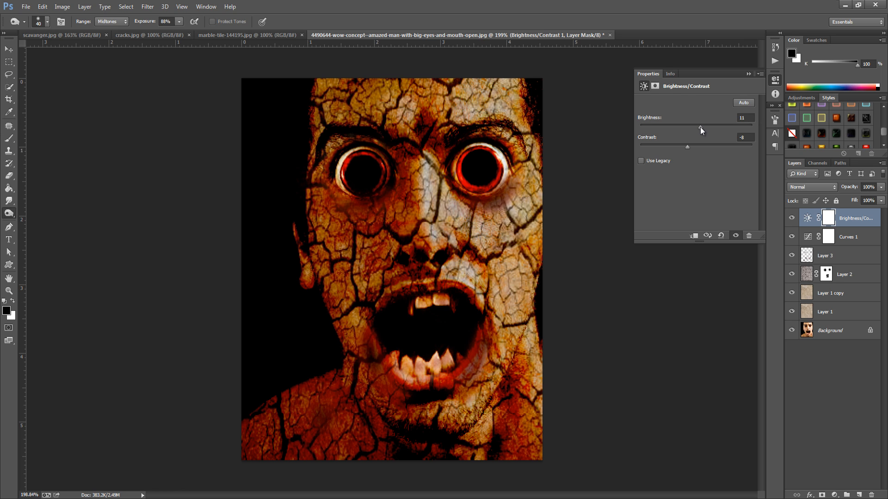
left_click(749, 73)
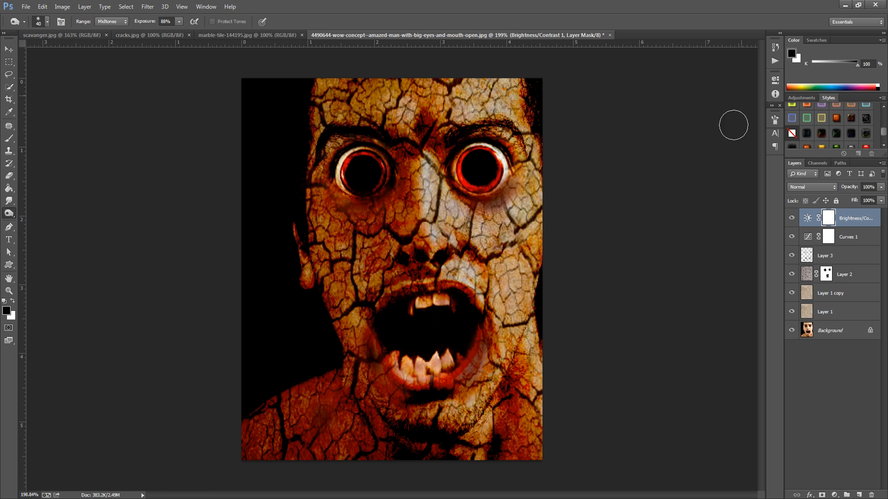
- Apply Levels to the Background layer with the RGB midtone input set to 1.24
left_click(859, 318)
left_click(856, 334)
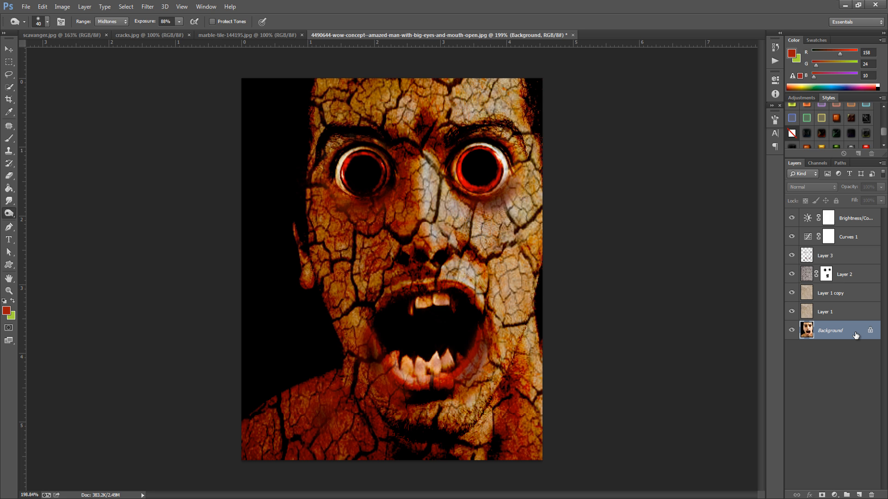
key("ctrl+l")
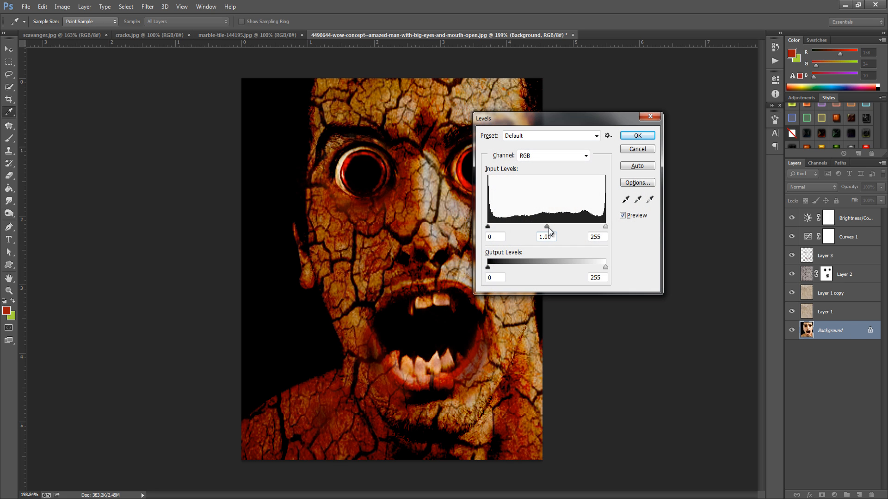
mouse_move(547, 227)
left_mouse_down()
mouse_move(555, 227)
mouse_move(532, 225)
mouse_move(537, 231)
left_mouse_up()
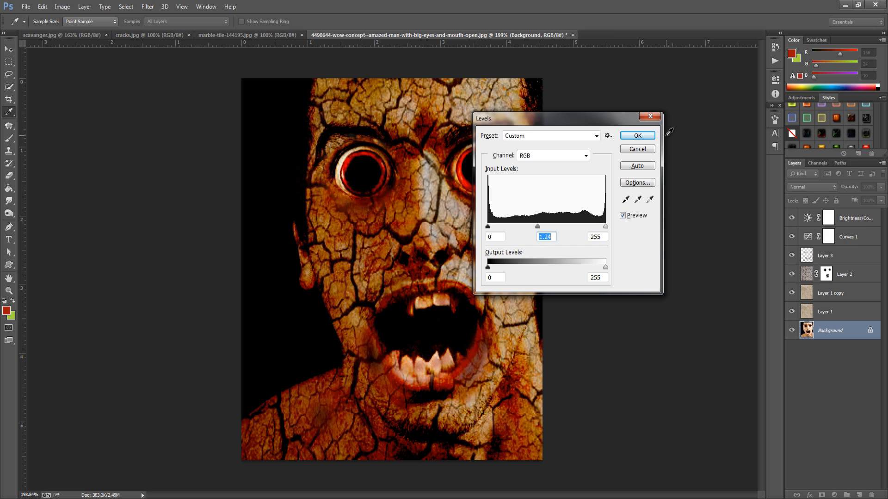
left_click(643, 136)
key("o")
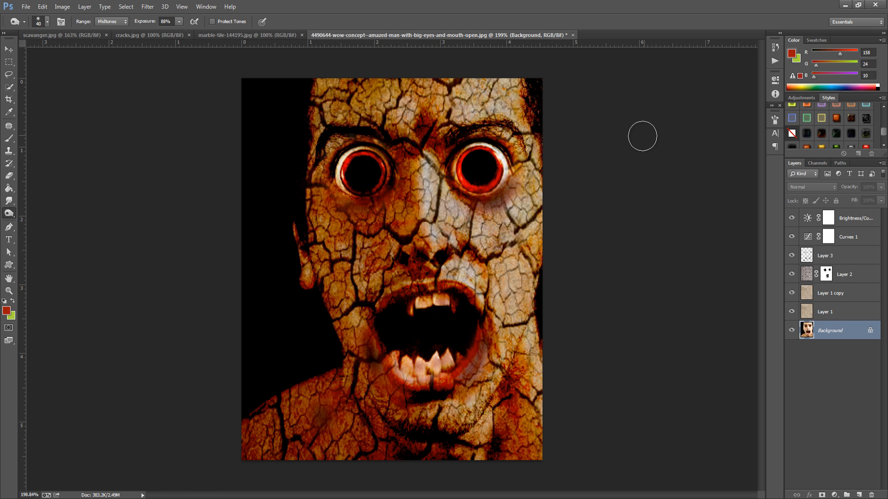